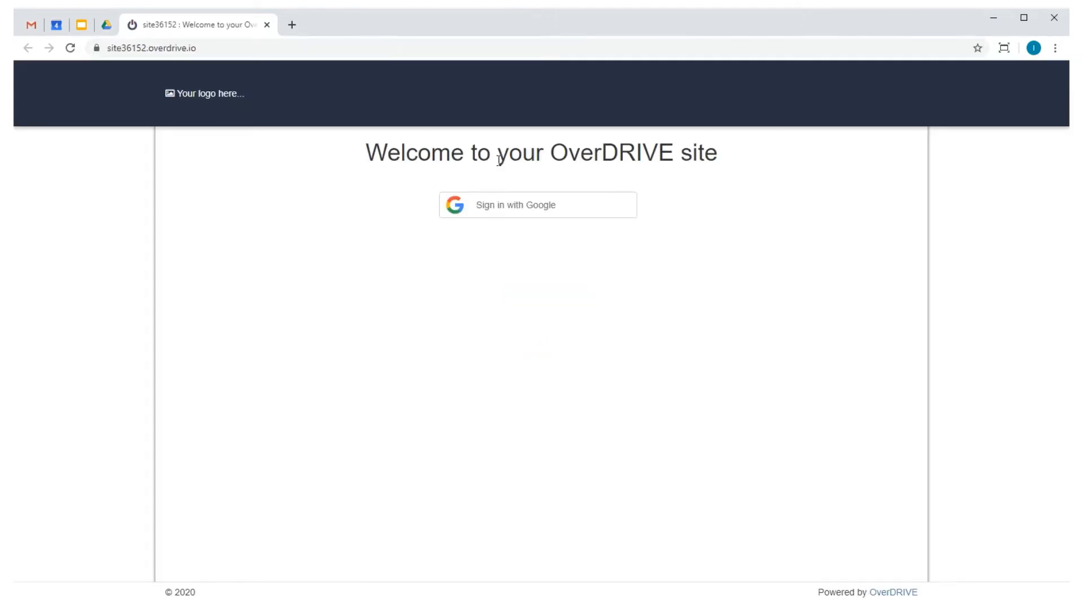
Sign in to the site with Google, step through the start of the welcome tour and close it.
left_click(510, 205)
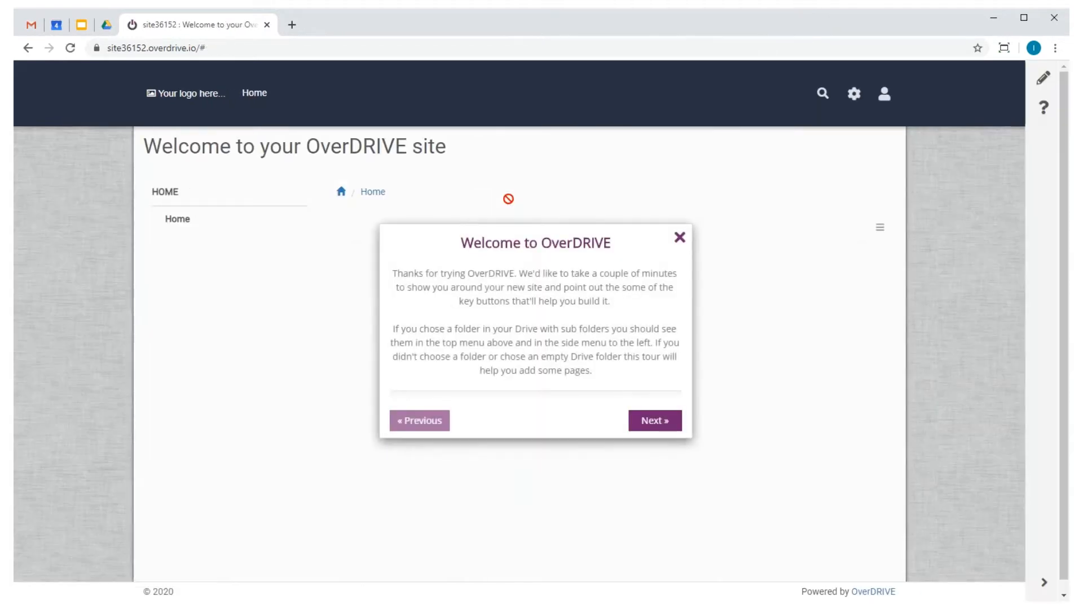
left_click(653, 421)
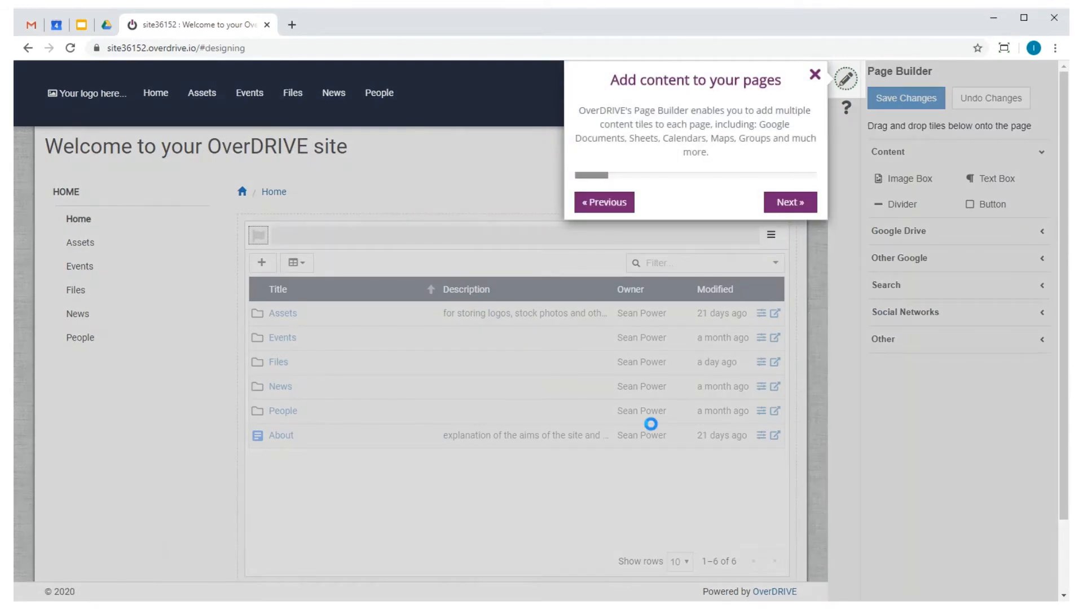
left_click(782, 204)
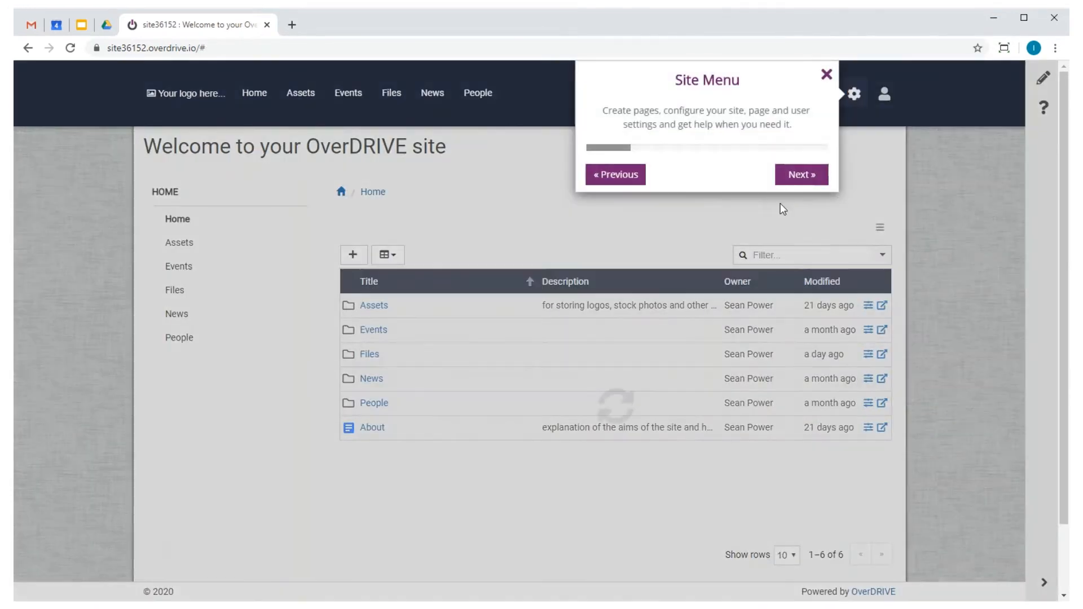
left_click(826, 76)
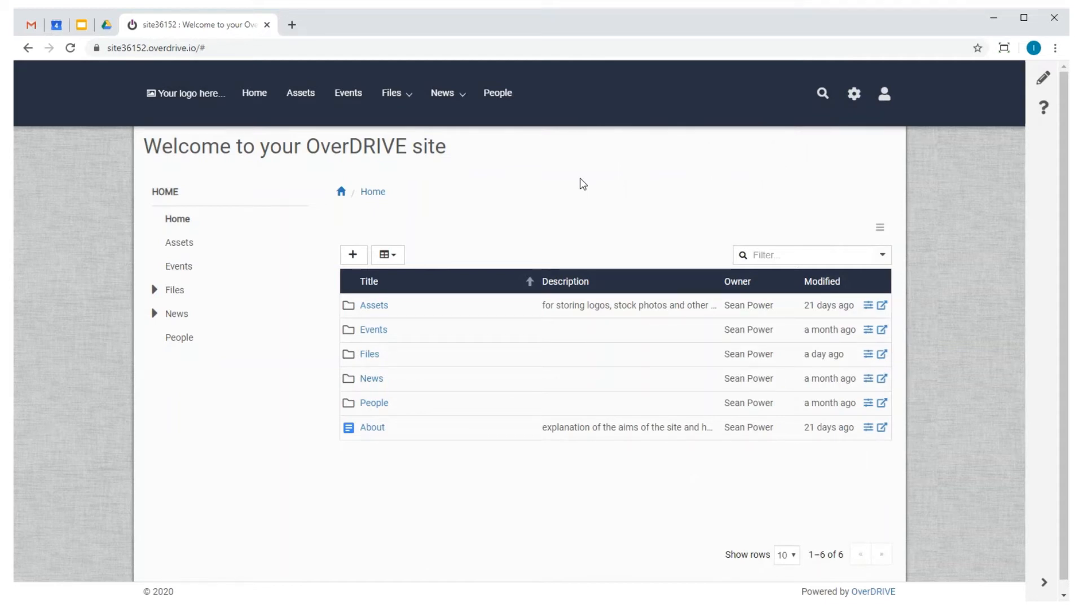
Look over the News and Files submenus and open the Brochures page under Files.
mouse_move(443, 105)
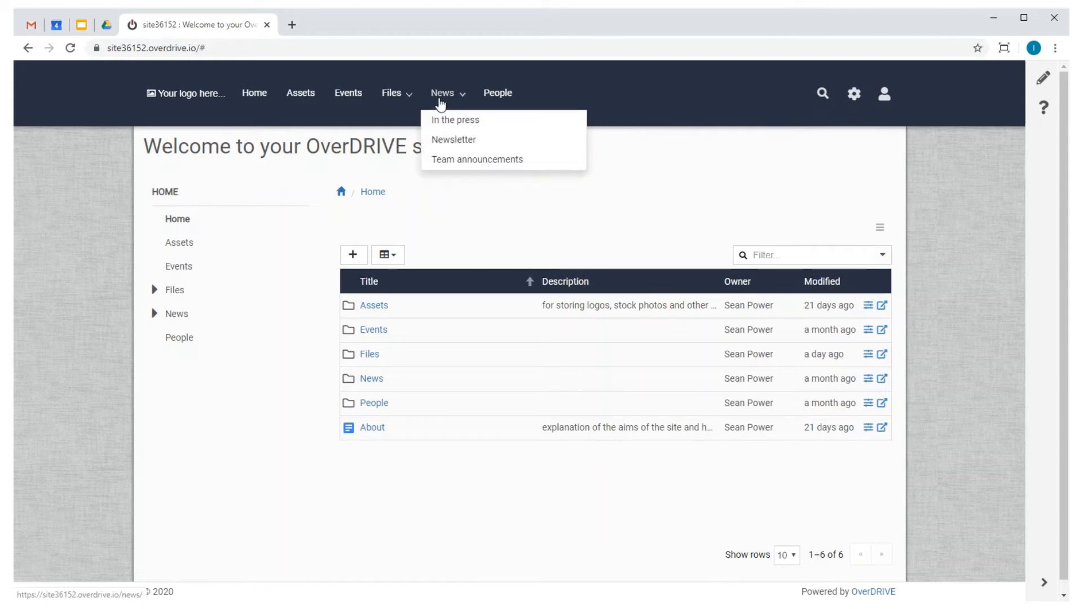
mouse_move(395, 98)
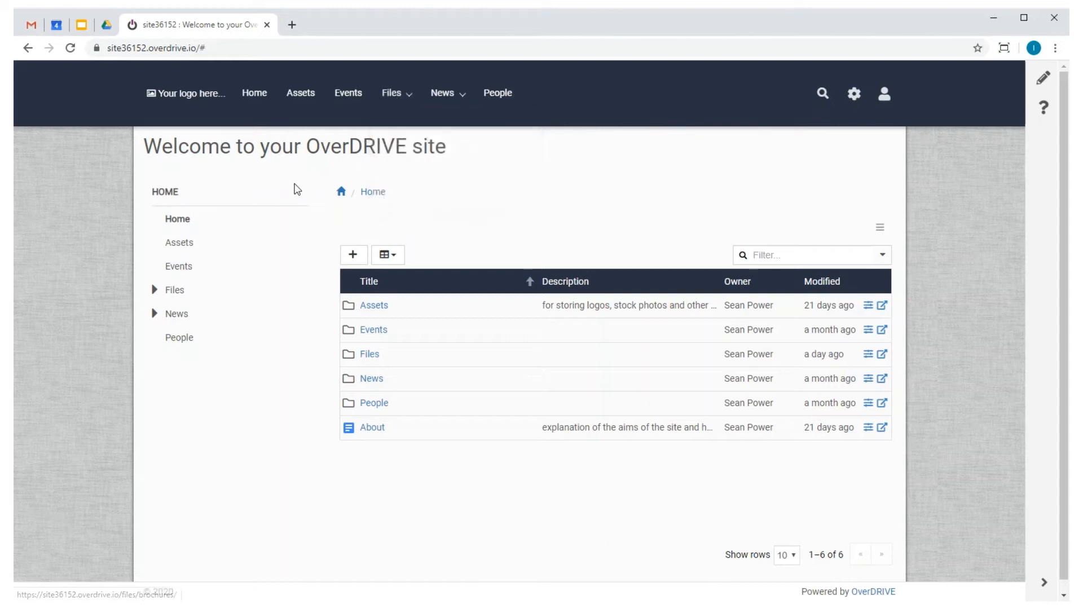
left_click(390, 97)
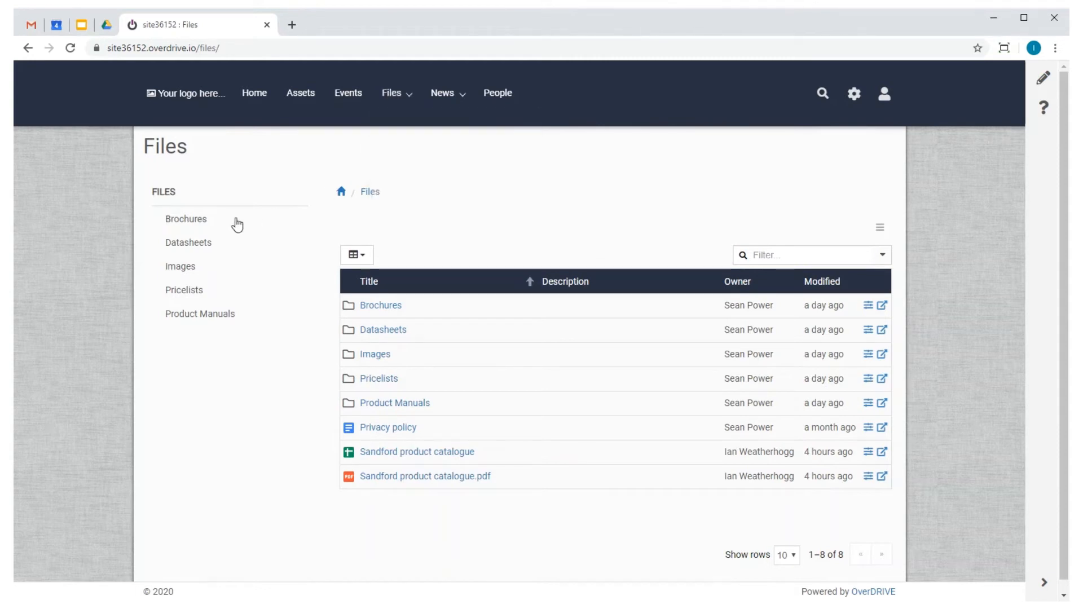
left_click(193, 225)
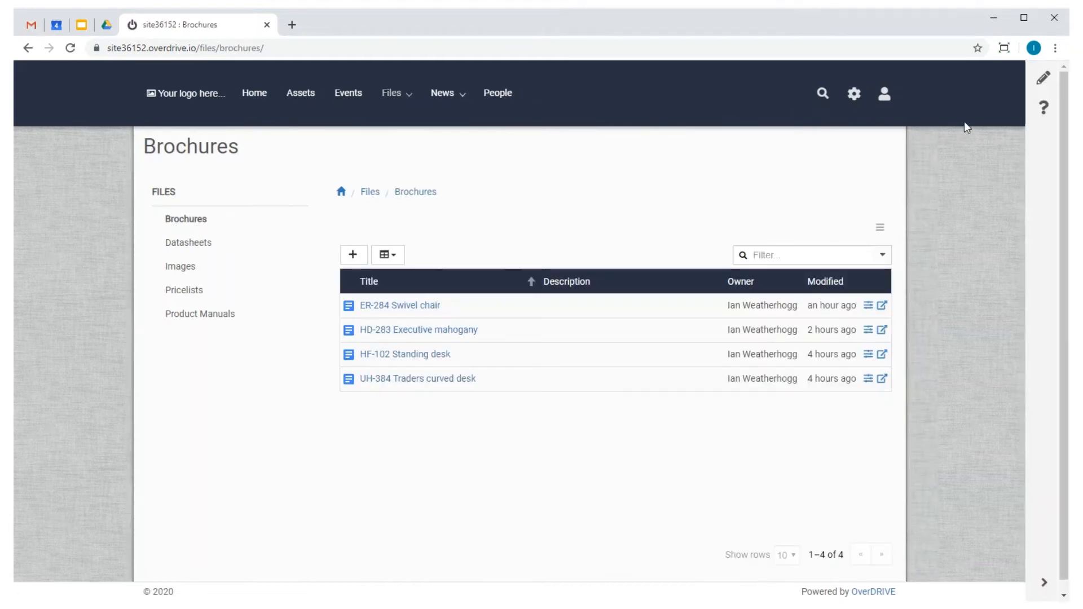
Configure the Drive Folder tile on the Brochures page to use the Blog view and save the page changes.
left_click(1041, 86)
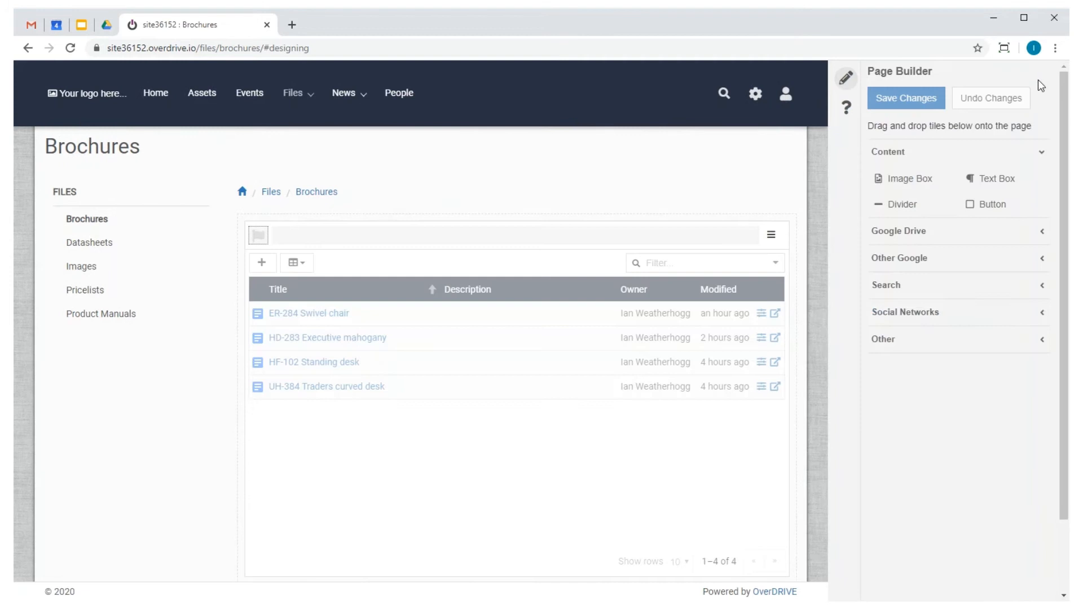
left_click(716, 234)
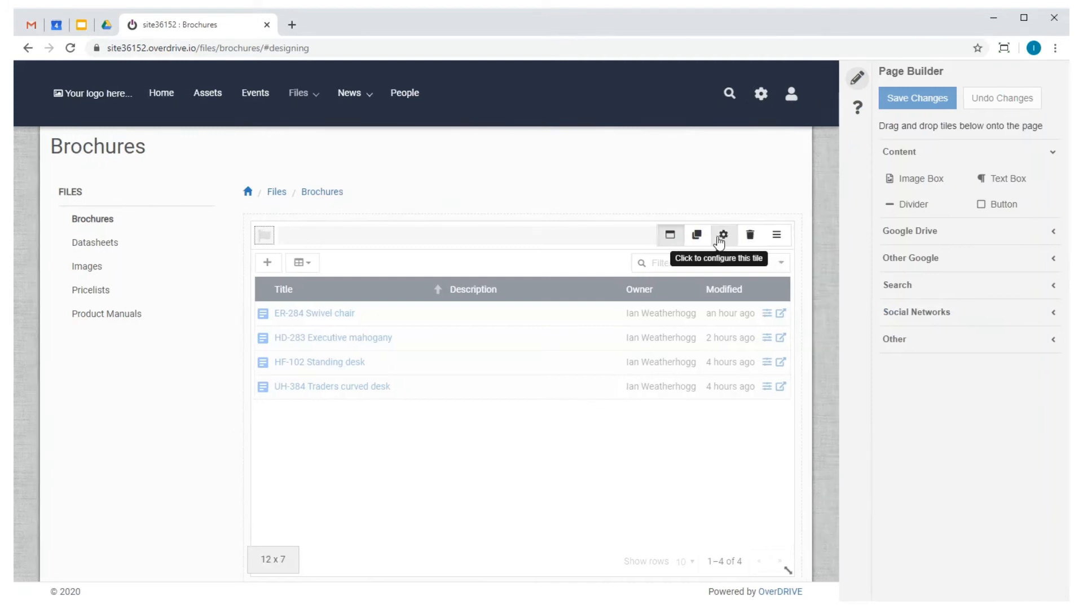
left_click(601, 224)
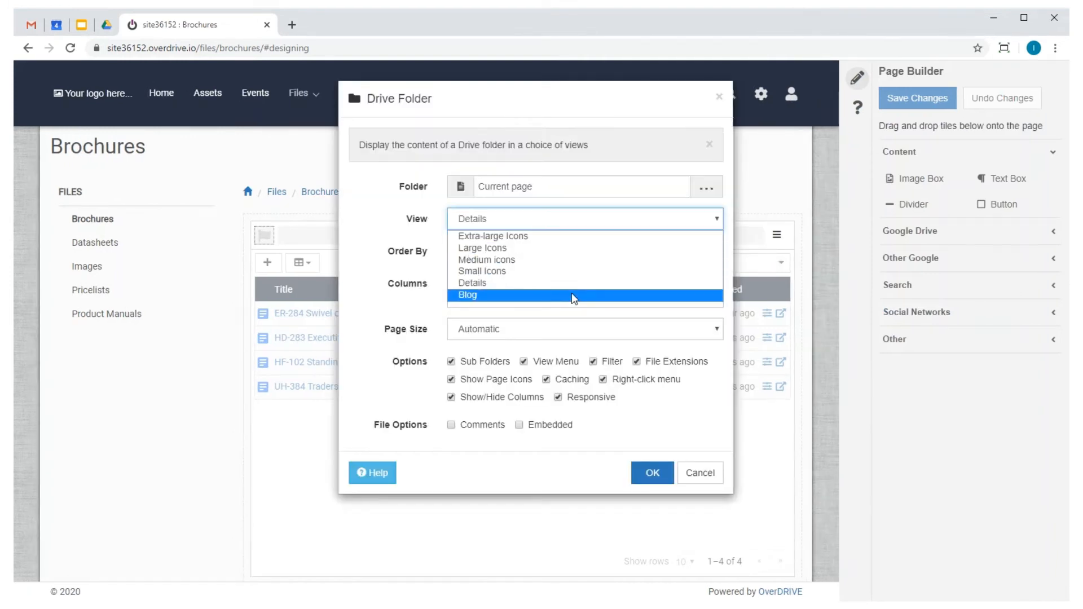
left_click(573, 293)
left_click(654, 256)
left_click(657, 280)
left_click(520, 412)
left_click(650, 460)
left_click(904, 100)
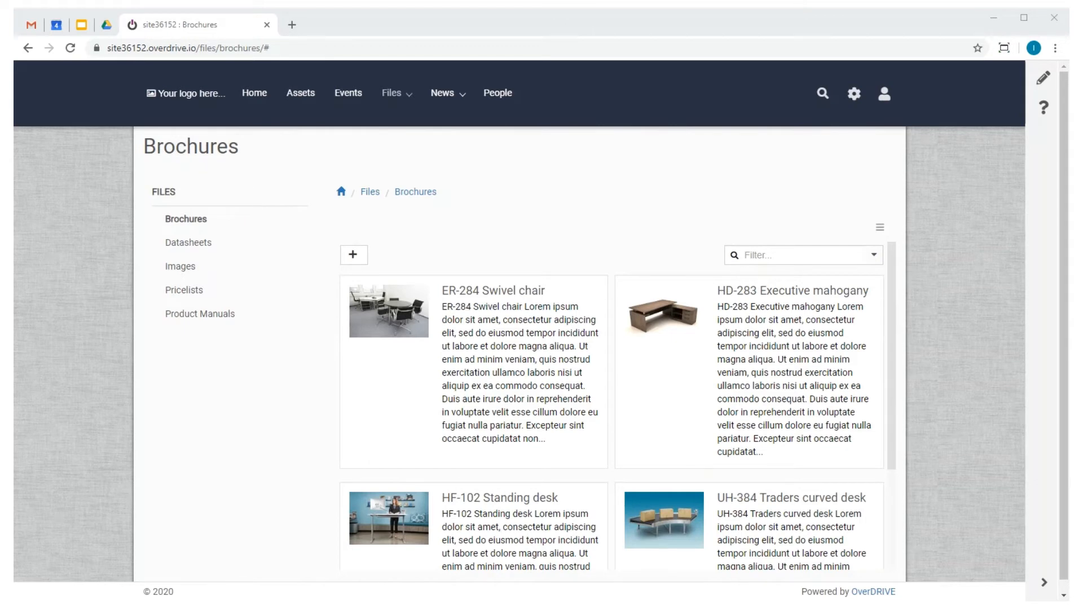
Open the ER-284 Swivel chair brochure and advance to the HD-283 Executive mahogany brochure.
left_click(353, 256)
left_click(353, 256)
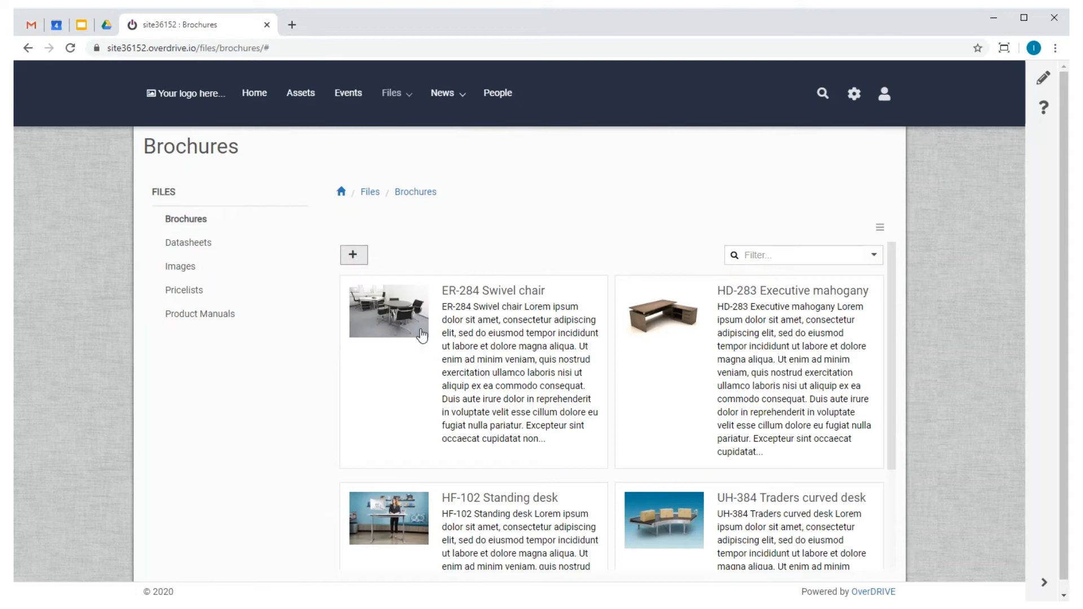
left_click(492, 349)
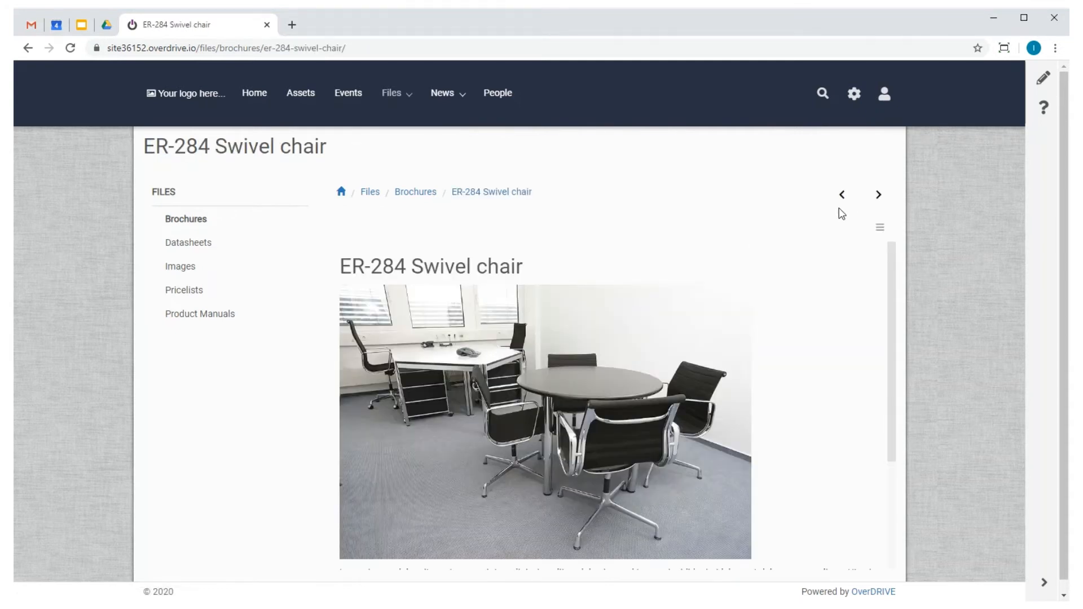
left_click(877, 194)
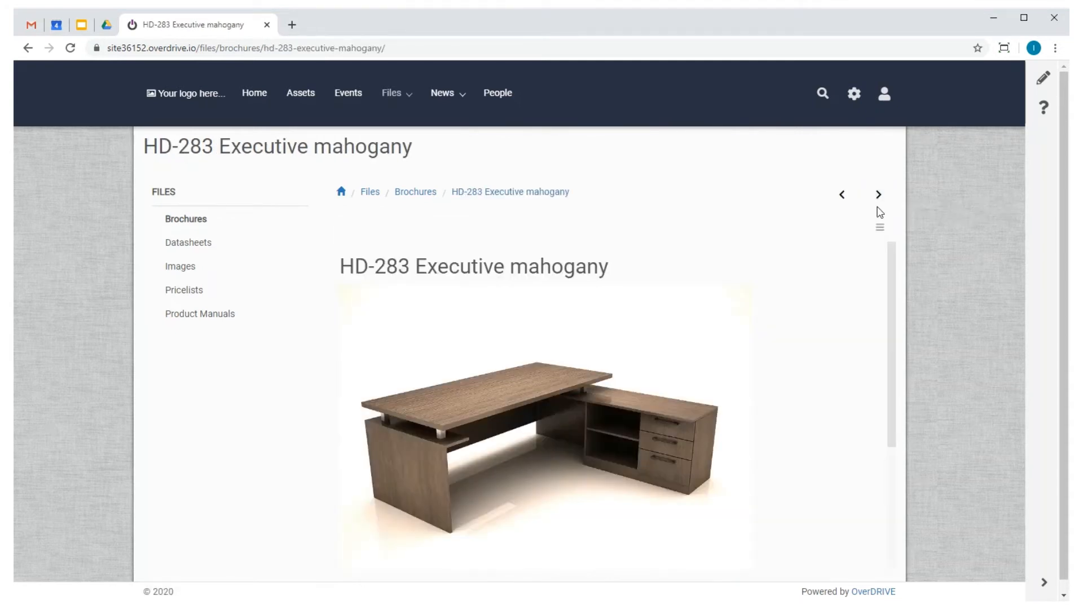
Switch the HD-283 Executive mahogany document to edit mode and look through its content.
left_click(880, 230)
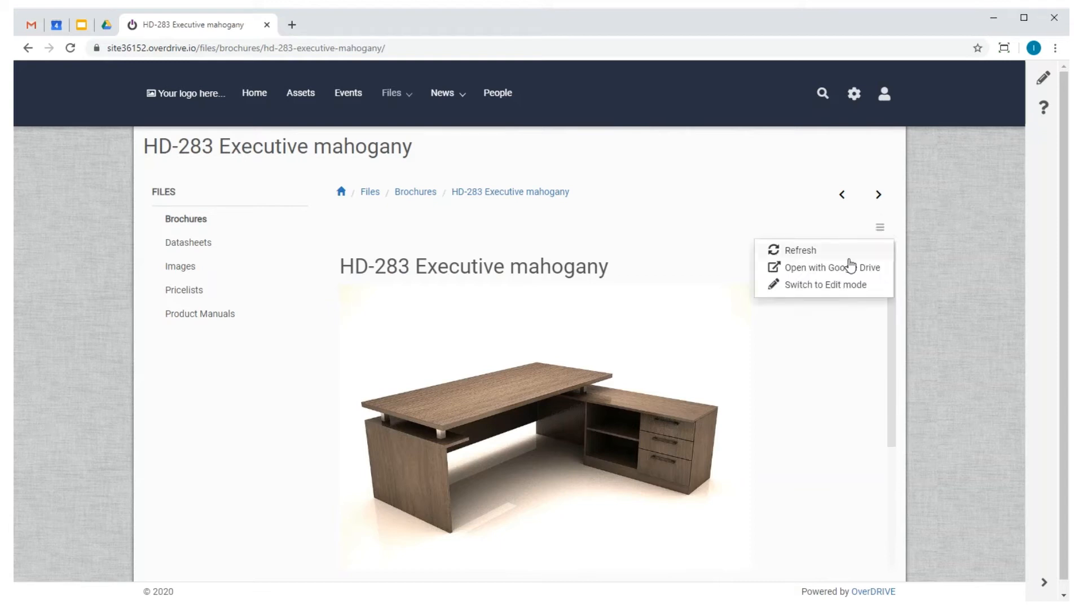
left_click(838, 285)
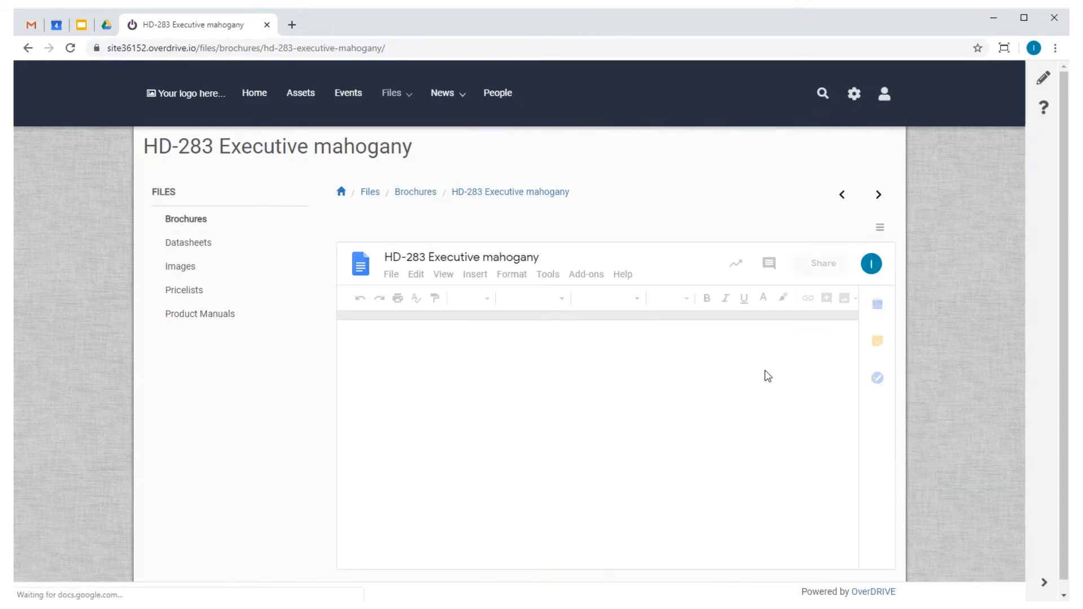
scroll(697, 402, "down", 10)
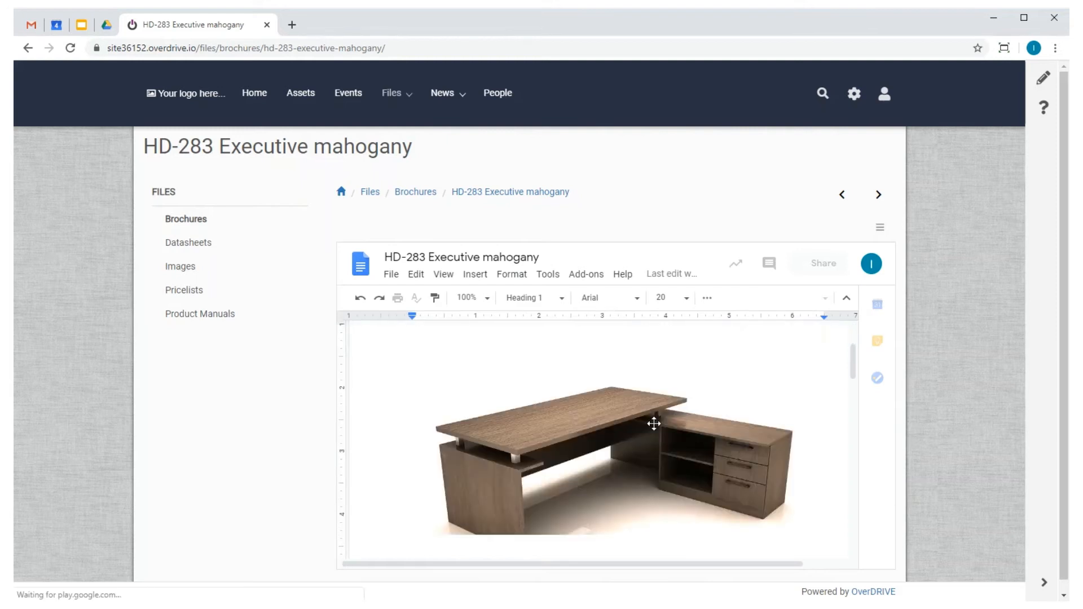
scroll(471, 540, "down", 2)
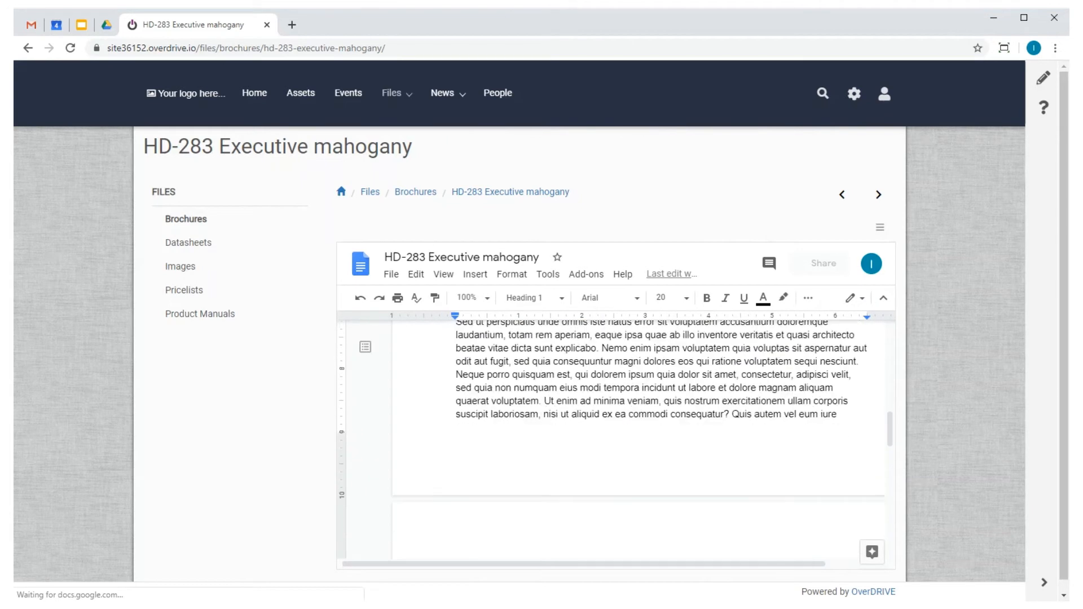
Return to the home page and choose the White Cotton template in the Template Designer.
left_click(341, 193)
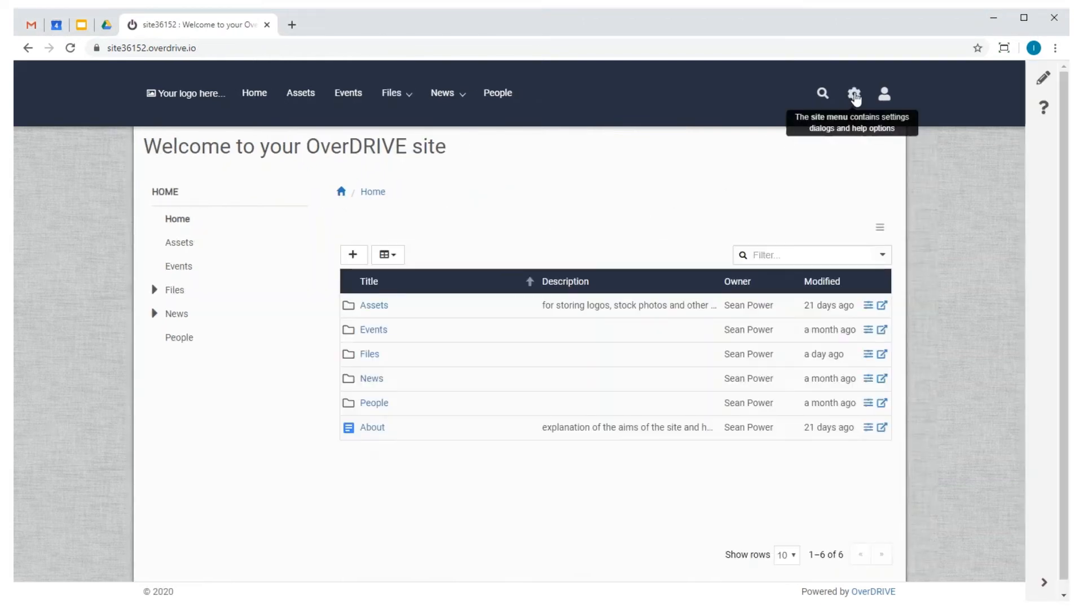
left_click(855, 95)
left_click(794, 205)
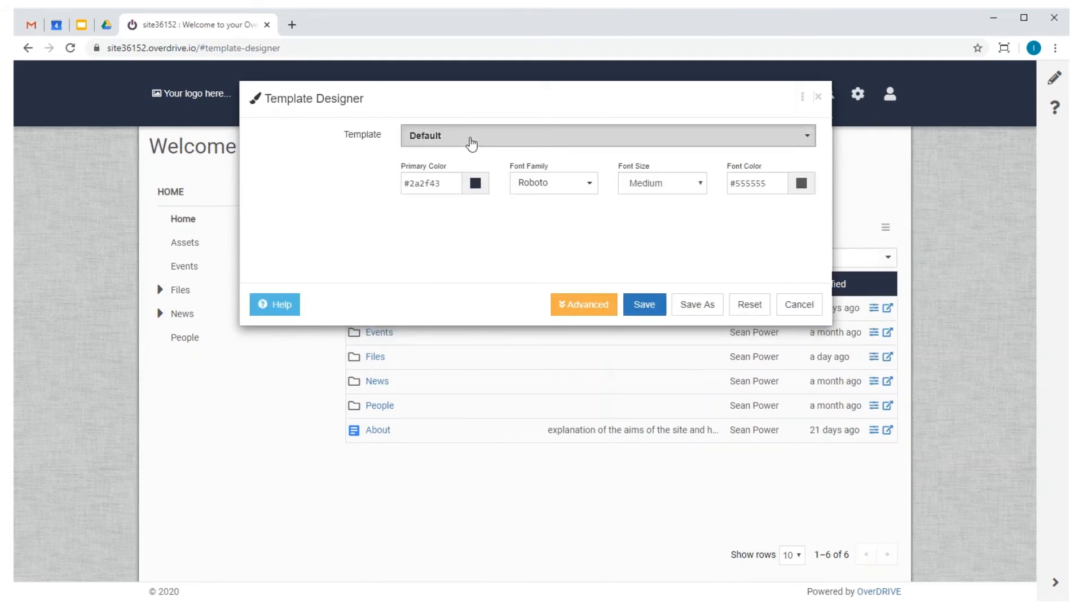
left_click(471, 142)
left_click(472, 217)
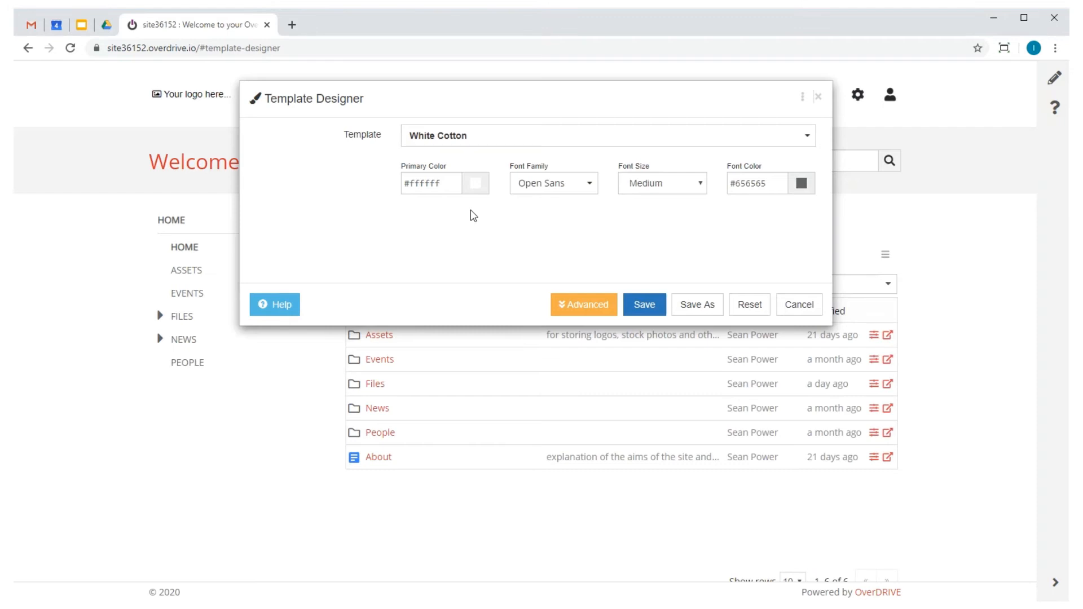
Turn off the side menu in the template's advanced settings and save the template.
left_click(586, 307)
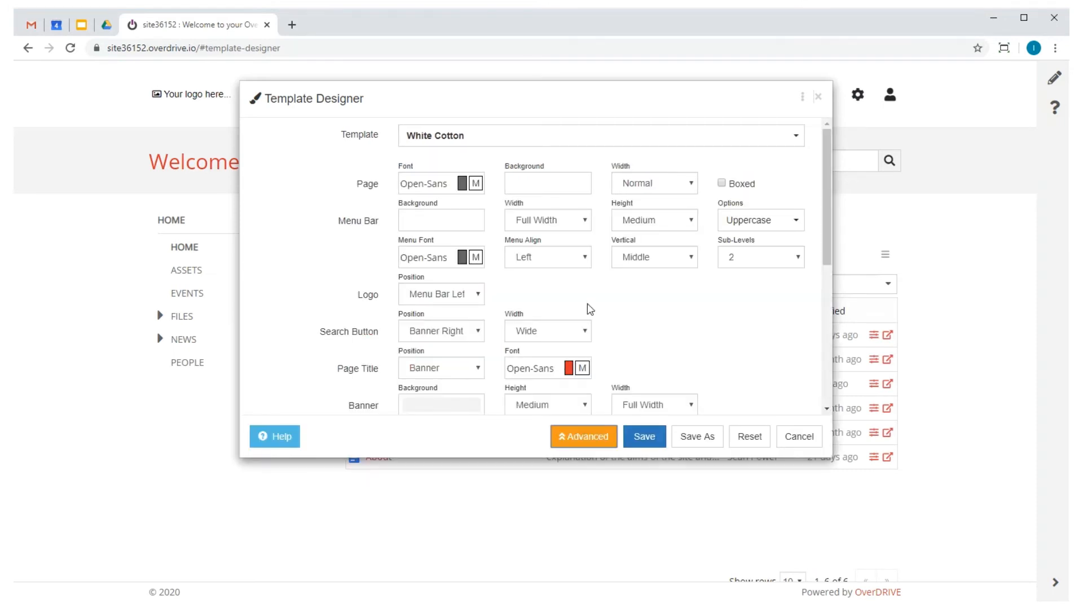
scroll(636, 294, "down", 5)
left_click(648, 222)
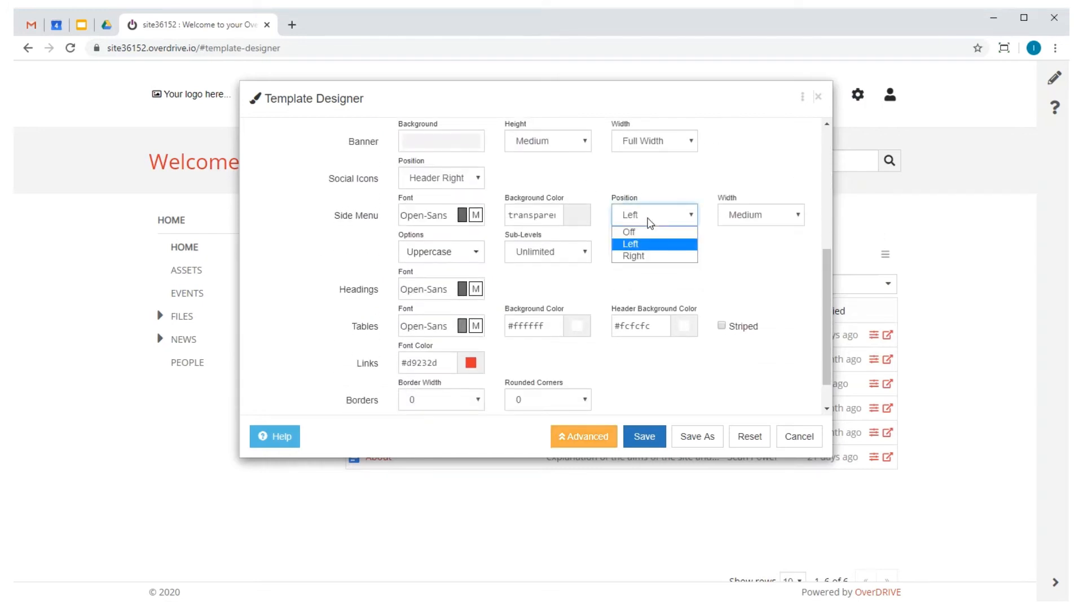
left_click(643, 234)
left_click(635, 437)
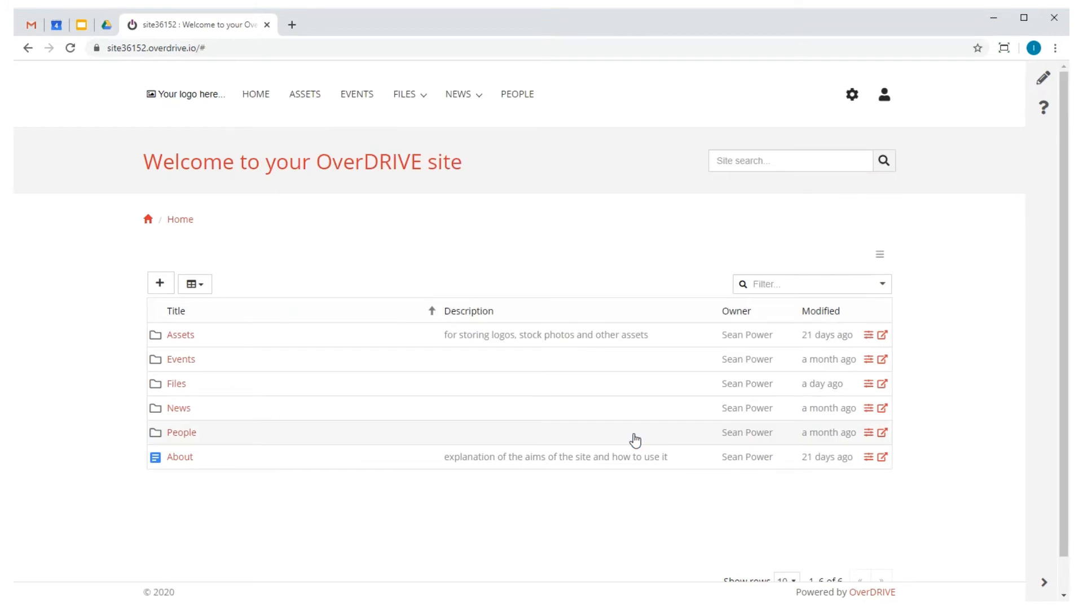
Set the site logo to the Sandford trees logo image from the site's assets.
left_click(193, 101)
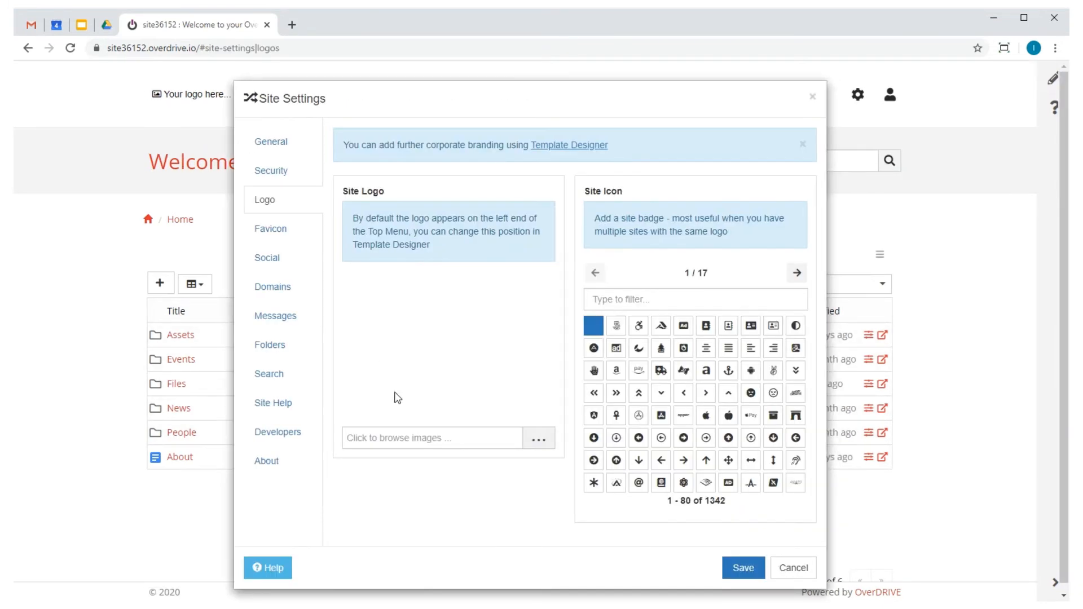
left_click(414, 443)
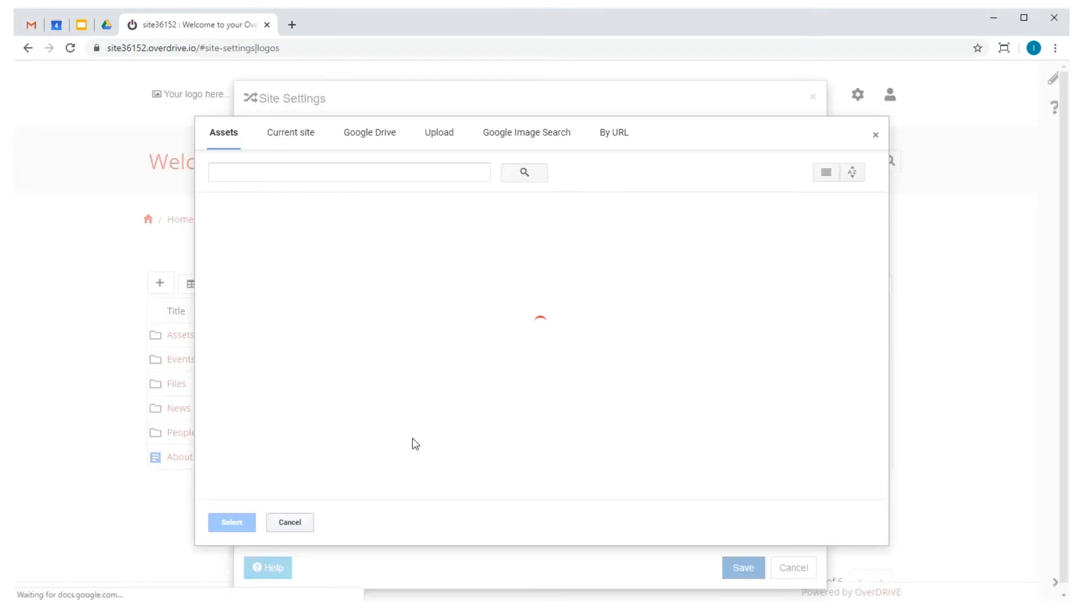
left_click(281, 309)
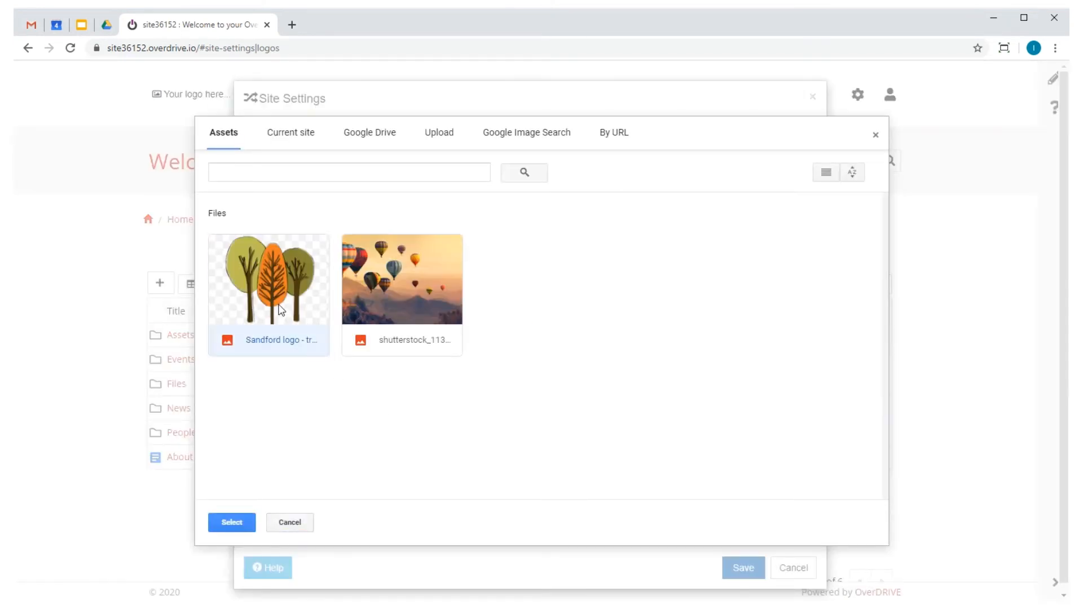
double_click(281, 309)
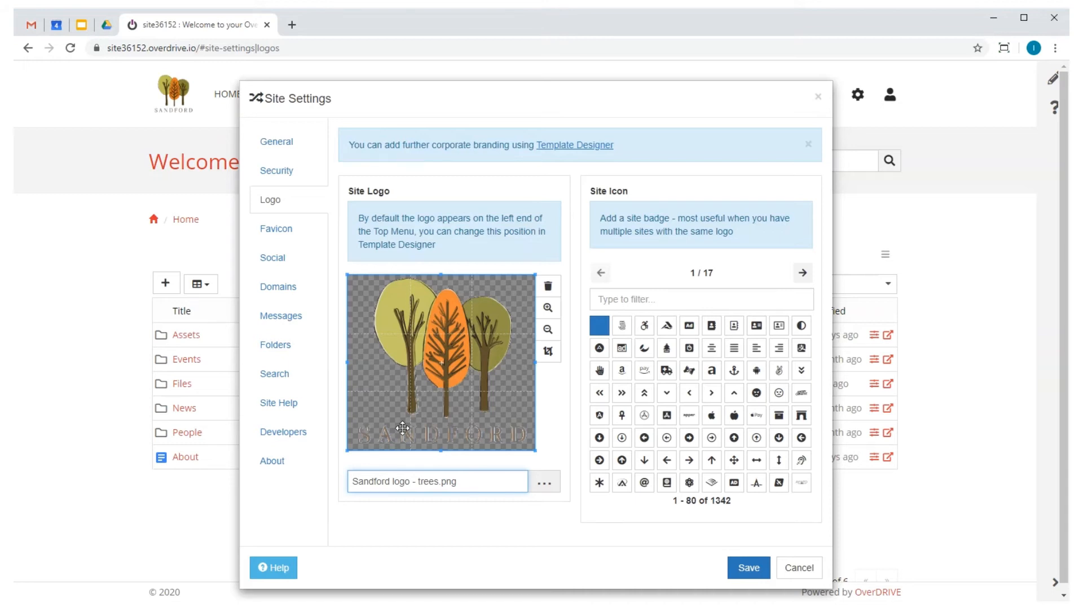
In the site's security settings, allow sign-in for anyone from the domains acme.com, globex.com, soylent.com and hooli.com.
left_click(275, 172)
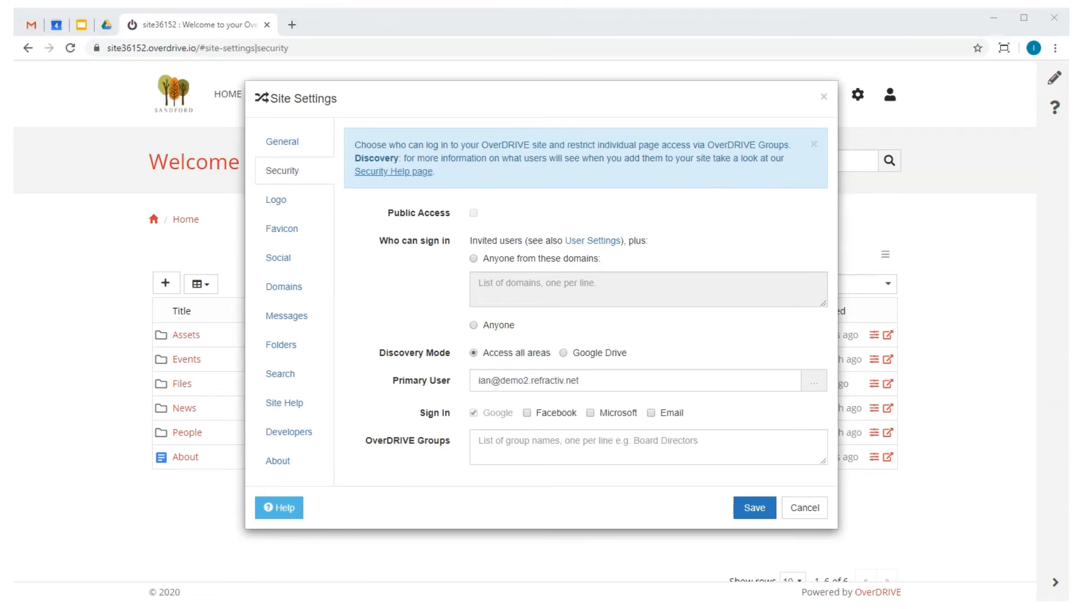
left_click(520, 264)
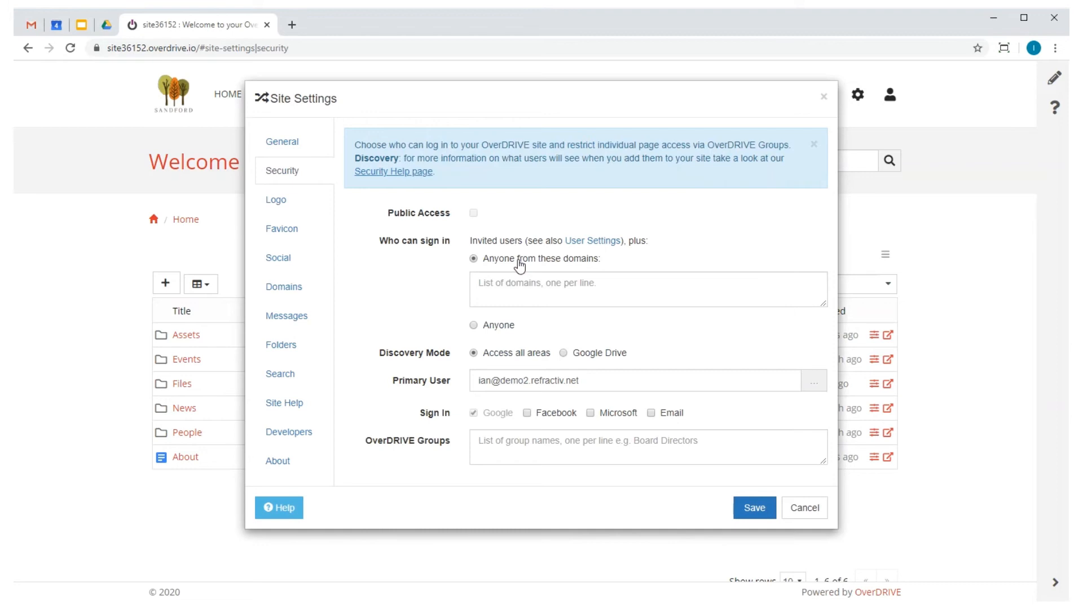
left_click(535, 284)
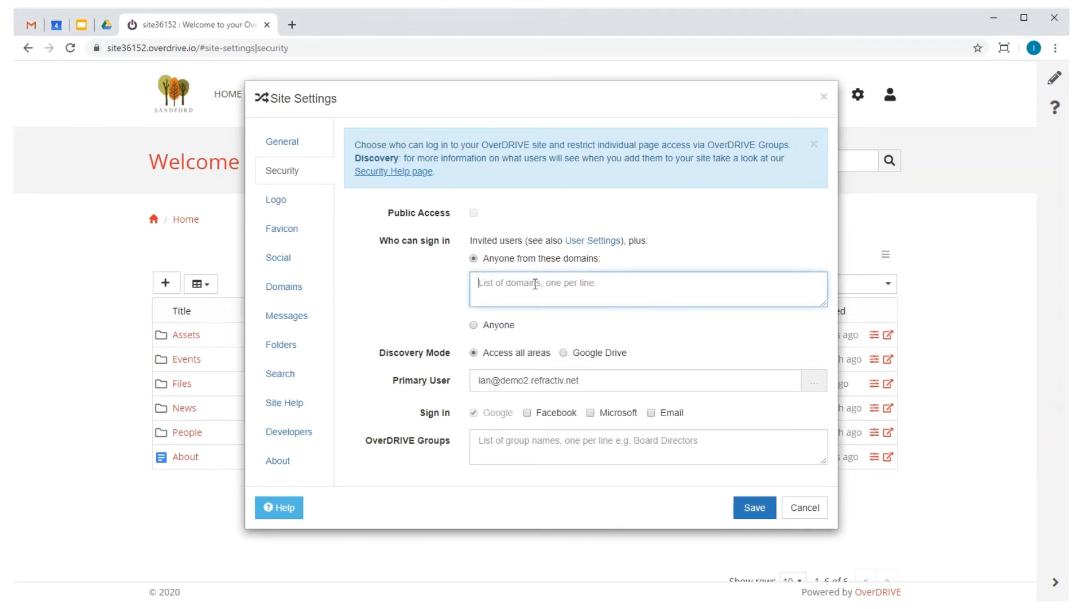
key("ctrl+v")
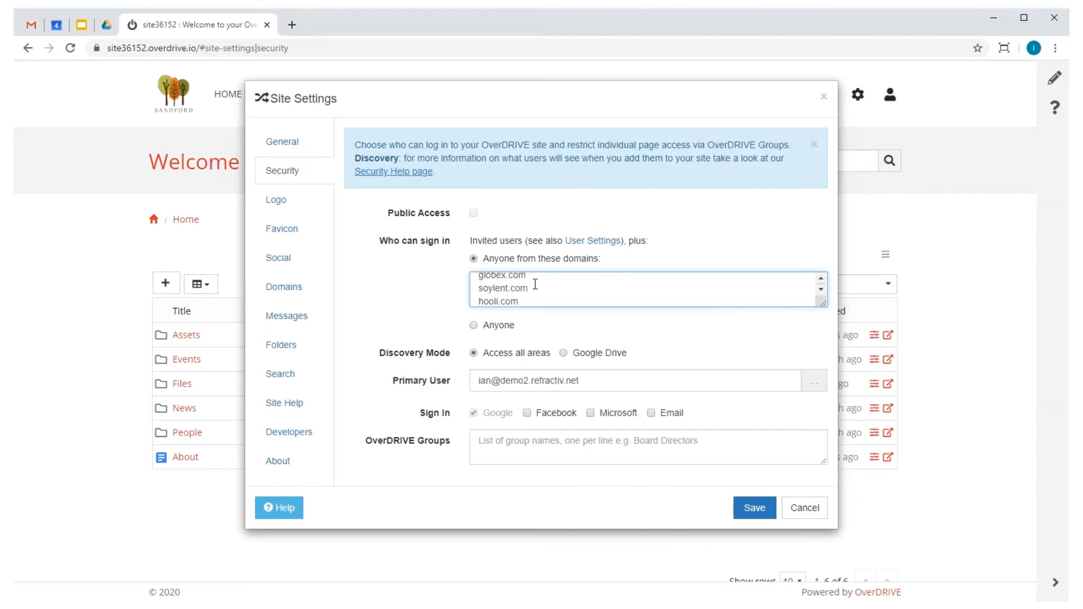
scroll(535, 283, "up", 1)
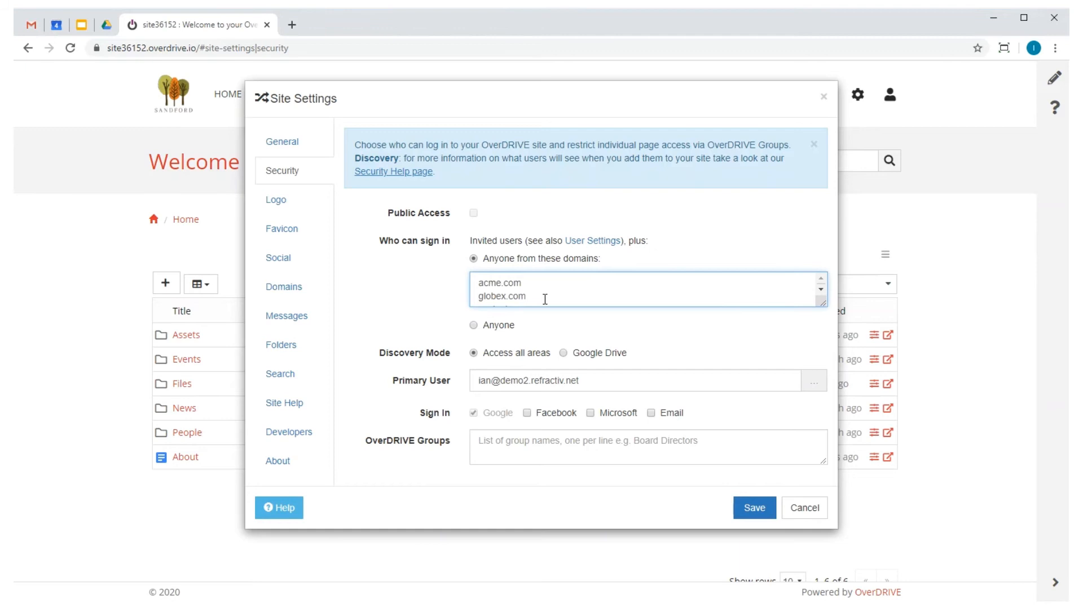
Enable Facebook, Microsoft and Email sign-in, and enter the list of OverDRIVE groups starting with US and Canada.
left_click(551, 415)
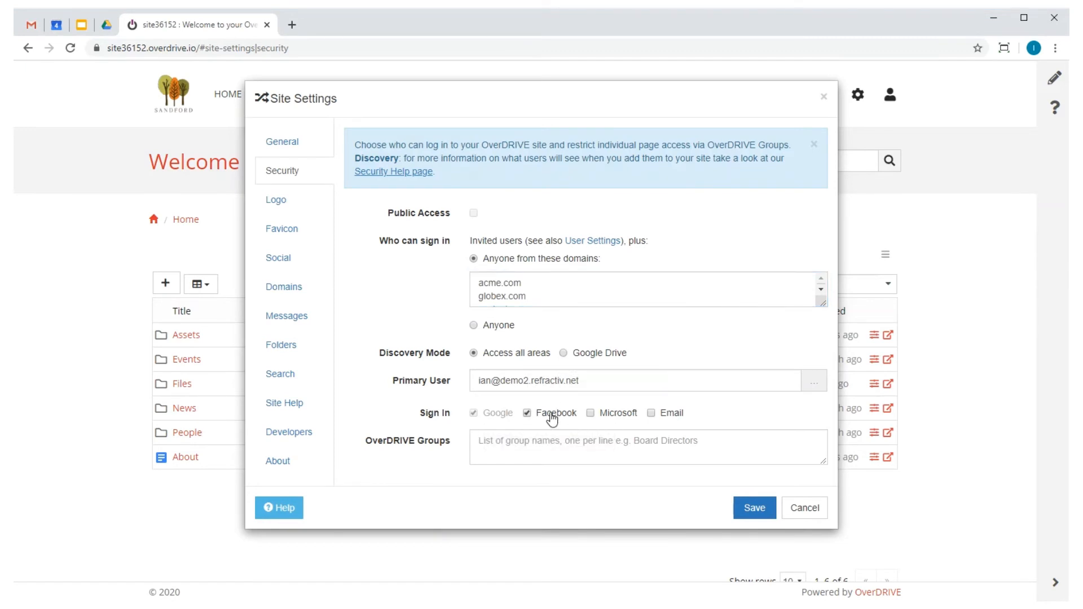
left_click(619, 416)
left_click(669, 415)
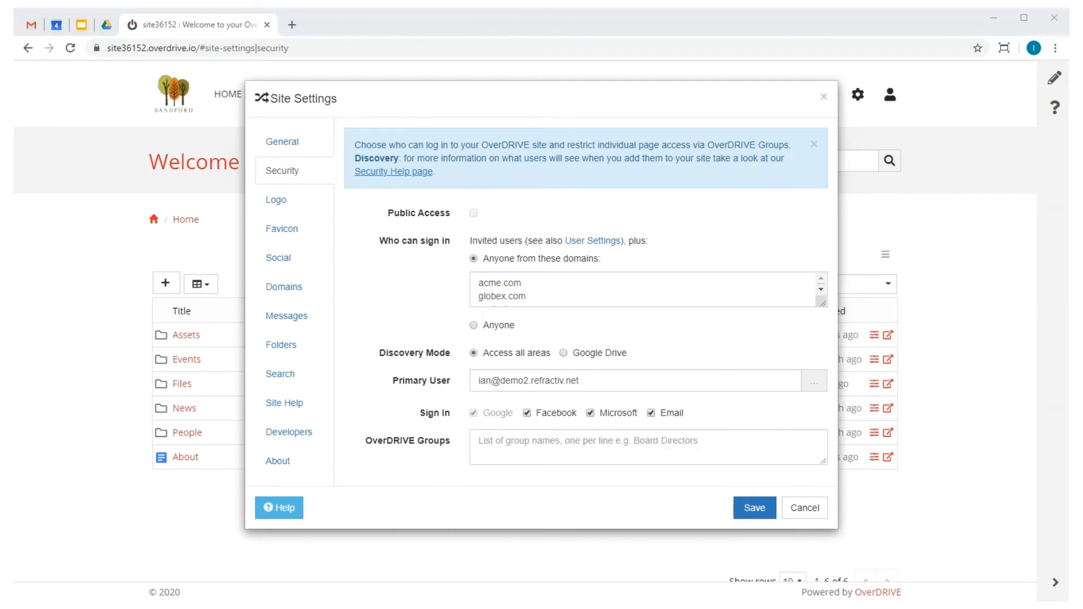
left_click(502, 443)
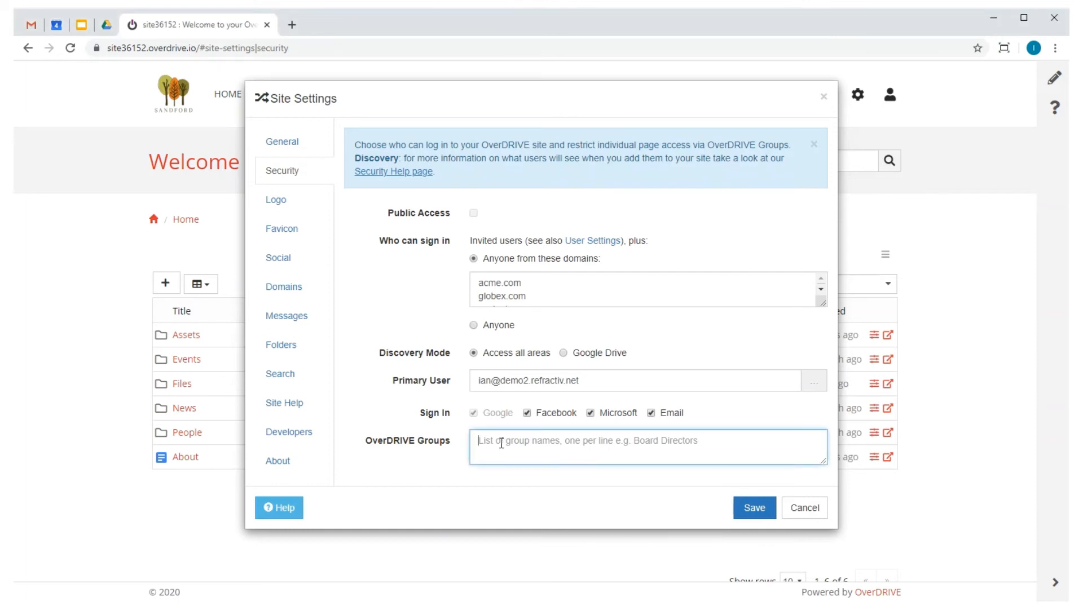
key("ctrl+v")
scroll(501, 445, "up", 3)
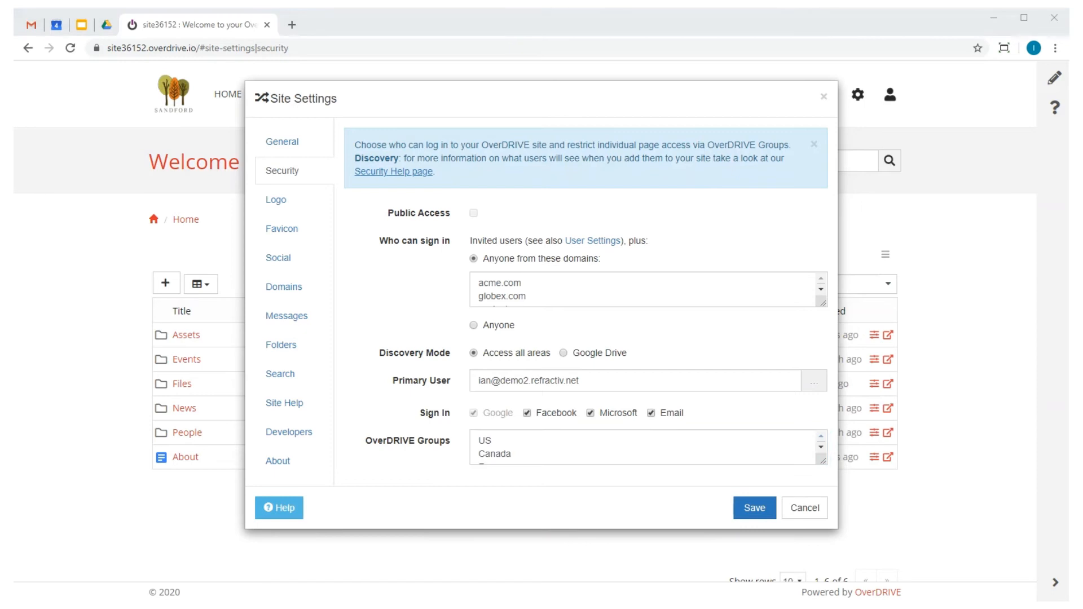
Set the logged-out welcome message to "Welcome to the Sandford Portal!" and save the site settings.
left_click(275, 315)
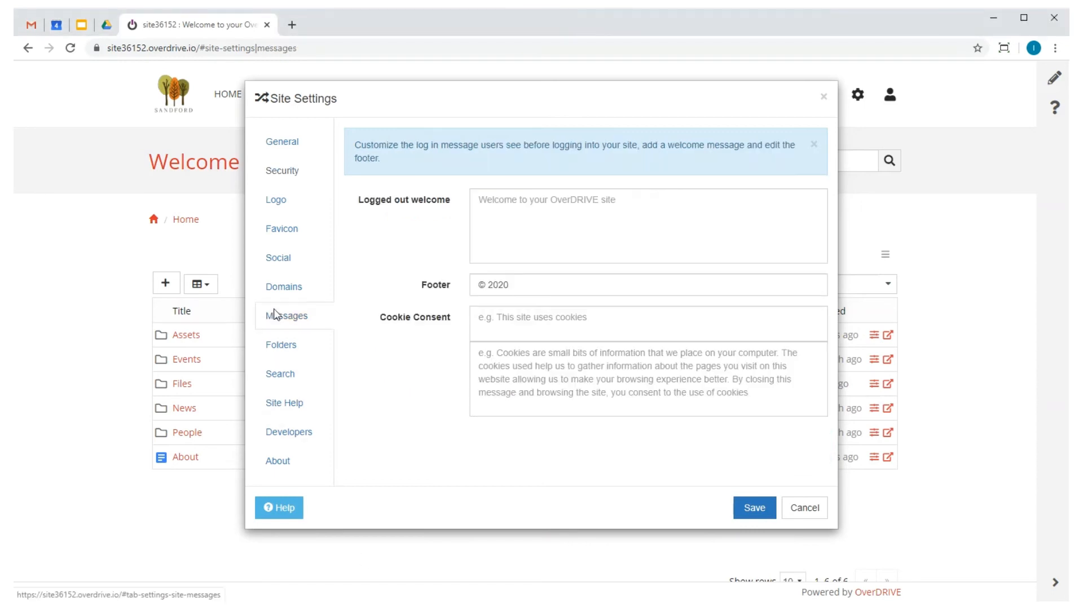
left_click(511, 234)
type("Welcome to the Sandford Portal")
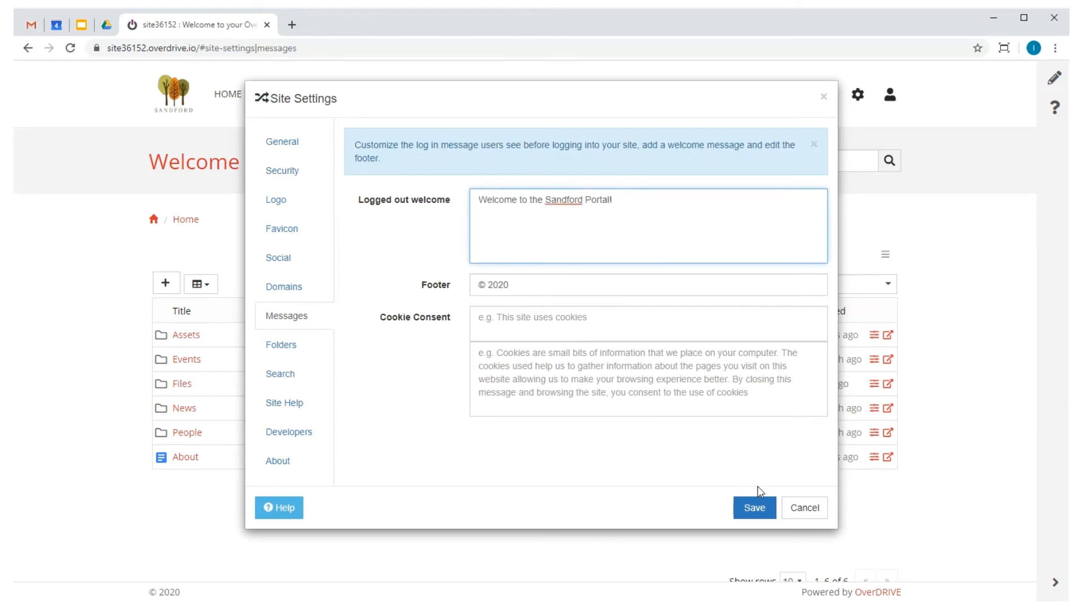
left_click(755, 508)
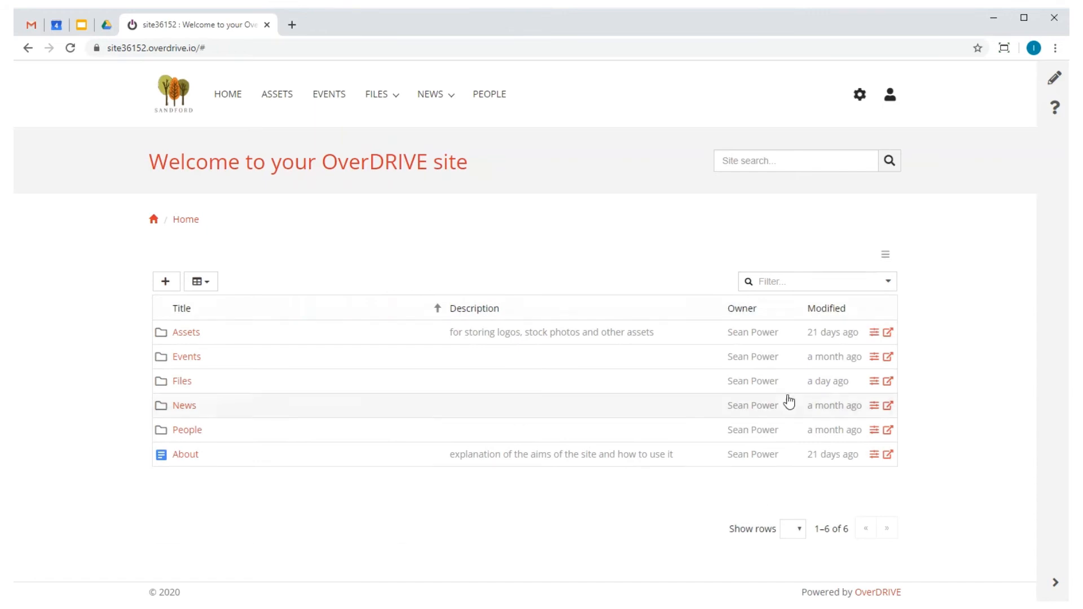
Change the home page's page title to "Welcome to the Sandford Portal!" and save the page settings.
left_click(859, 94)
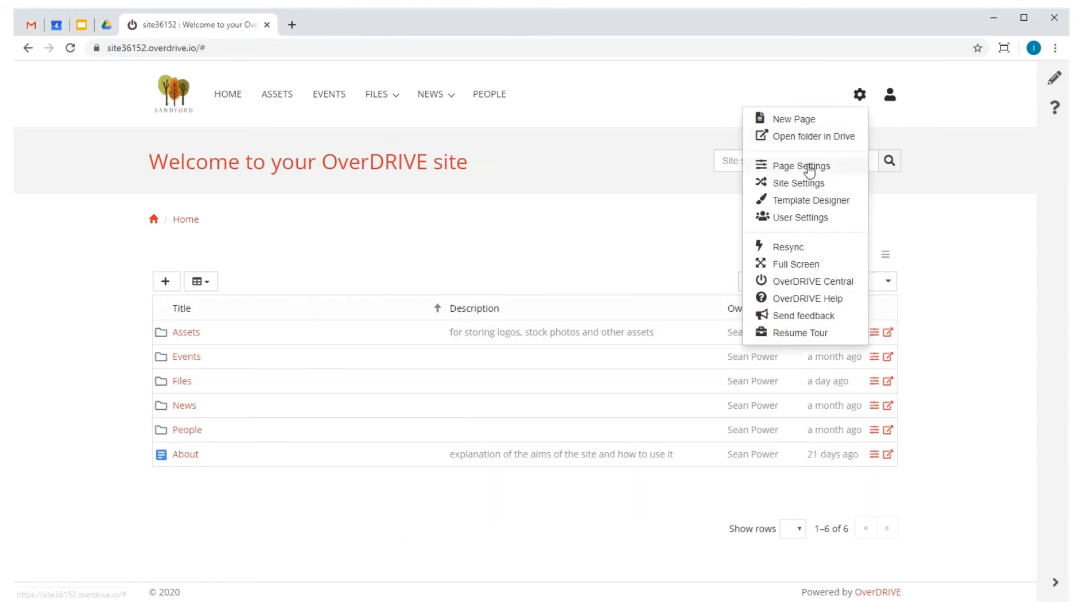
left_click(809, 167)
left_click(505, 265)
key("ctrl+a")
type("Welcome to the Sandford Portal!")
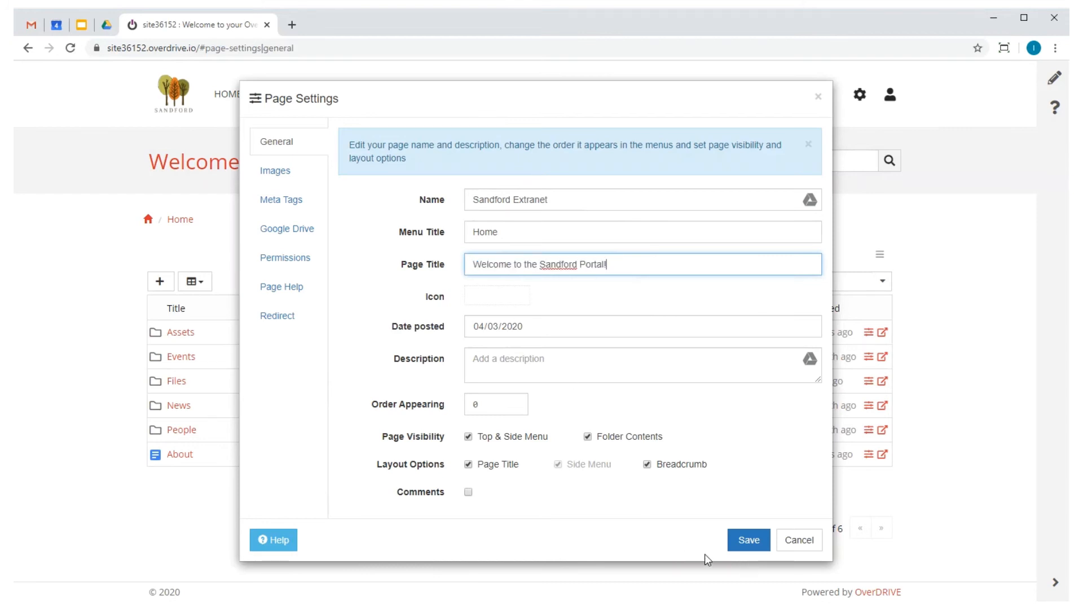
left_click(740, 545)
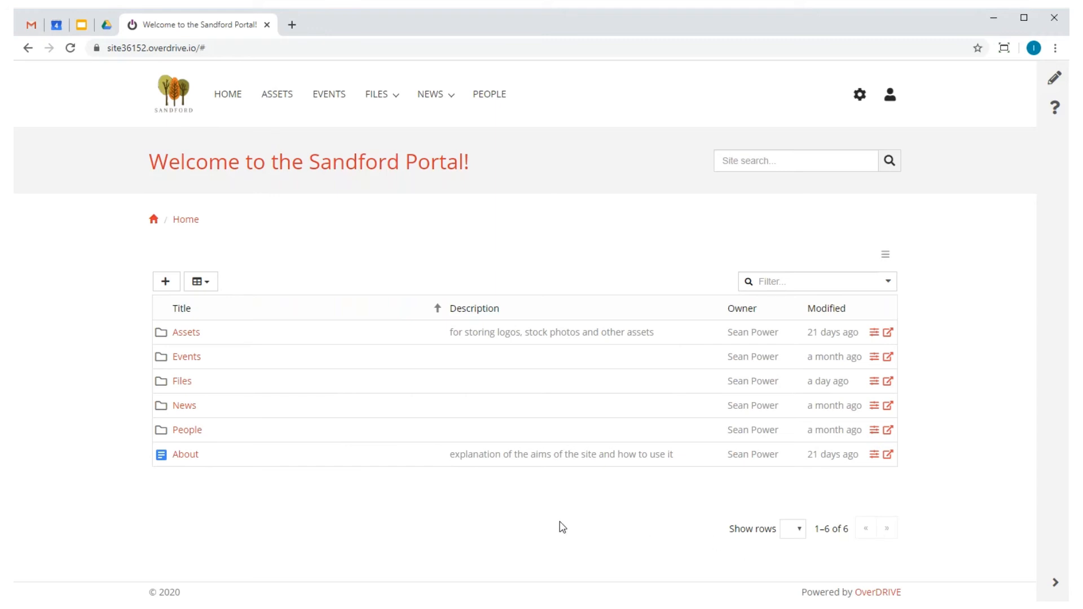
Stop showing the Assets folder in the site menus.
right_click(267, 336)
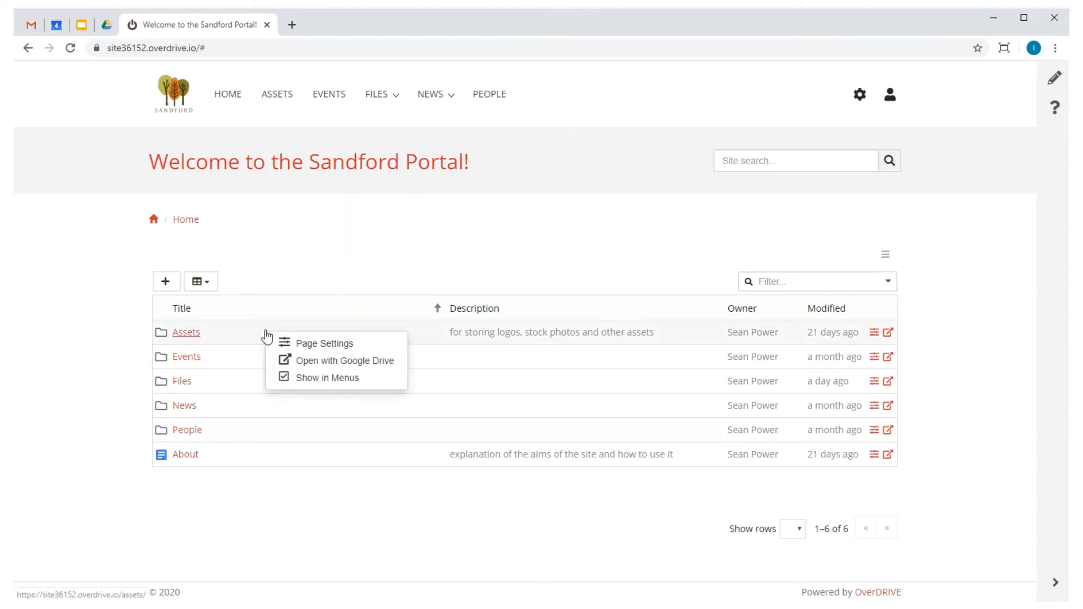
left_click(302, 377)
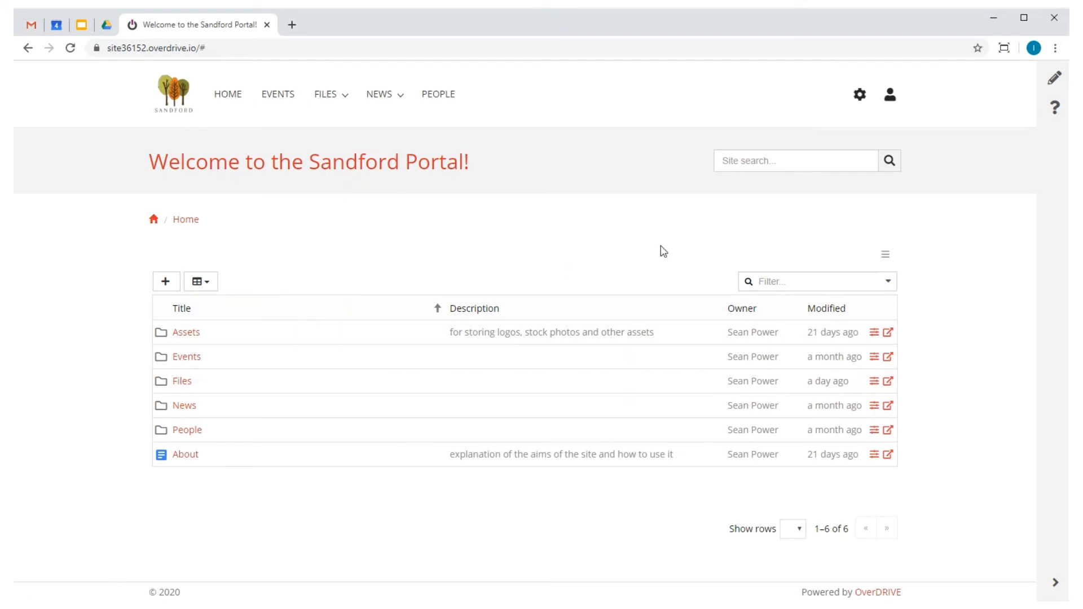
Edit the home page, delete its folder listing tile and add an Image Box tile sized 12 x 4 instead.
left_click(1048, 83)
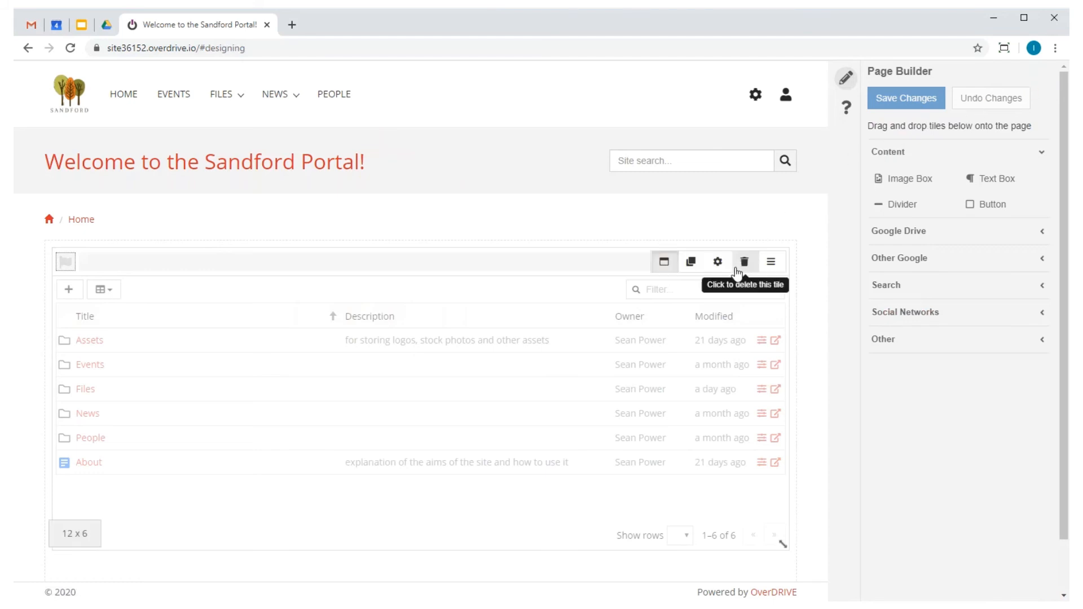
left_click(744, 263)
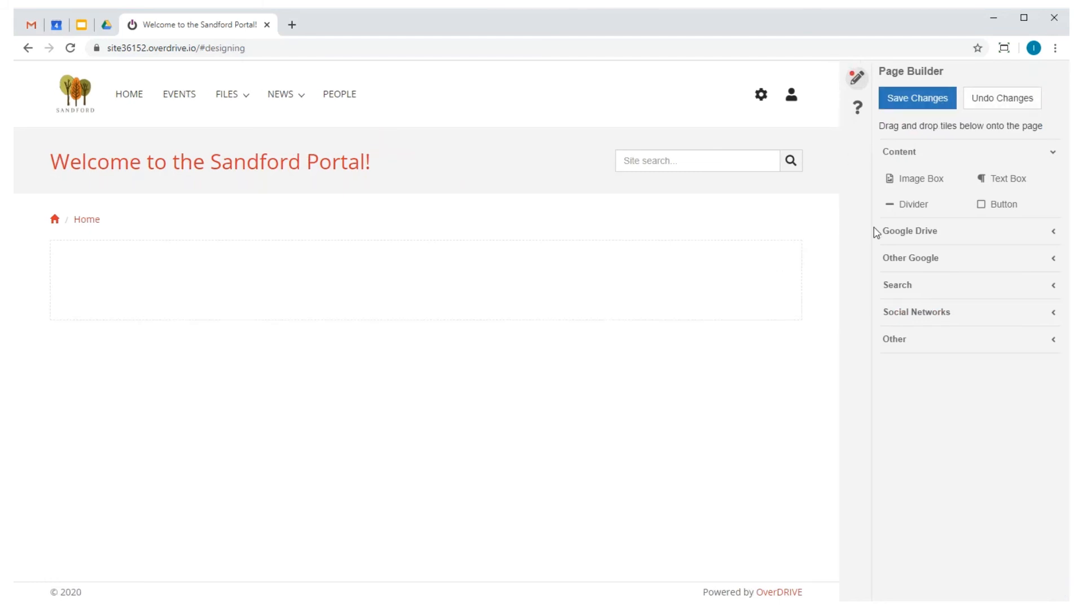
left_click(904, 194)
left_click_drag(417, 443, 778, 437)
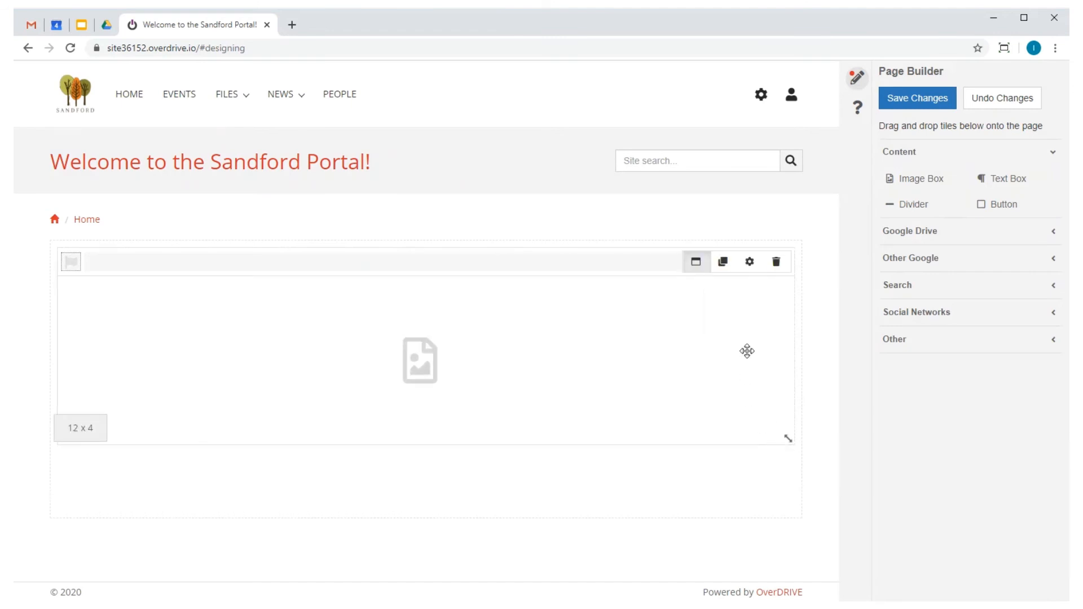
Configure the Image Box with the image shutterstock_1130686337.jpg, fitted to the tile.
left_click(749, 262)
left_click(520, 190)
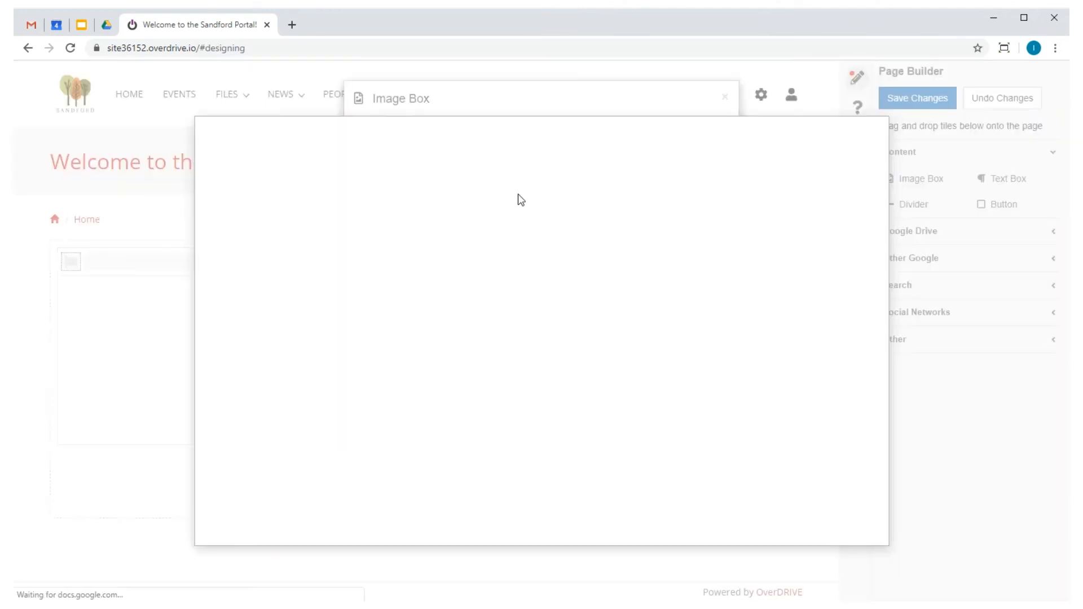
double_click(405, 274)
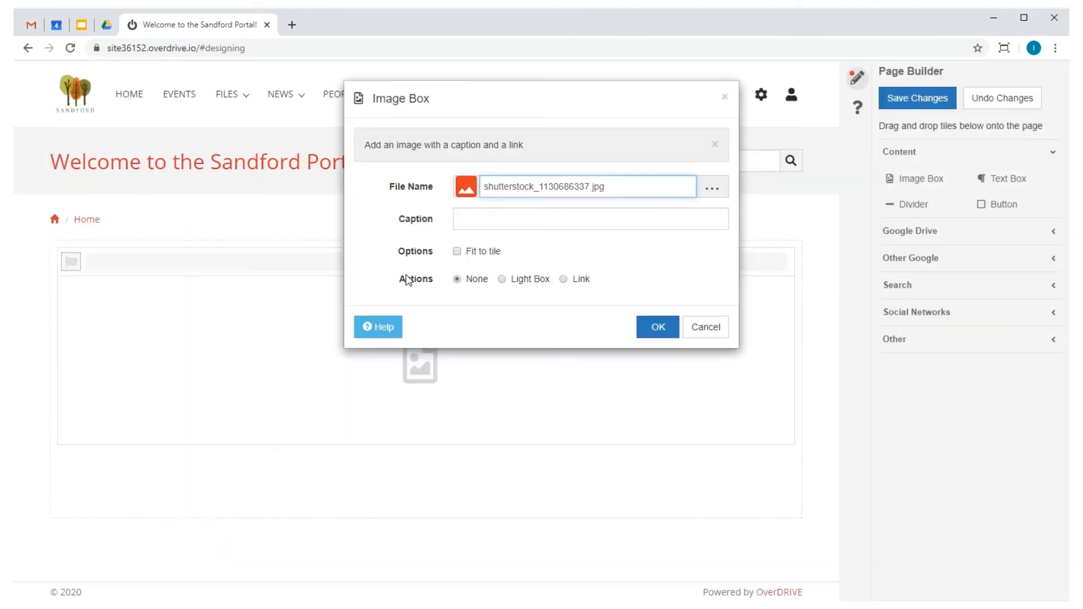
left_click(486, 252)
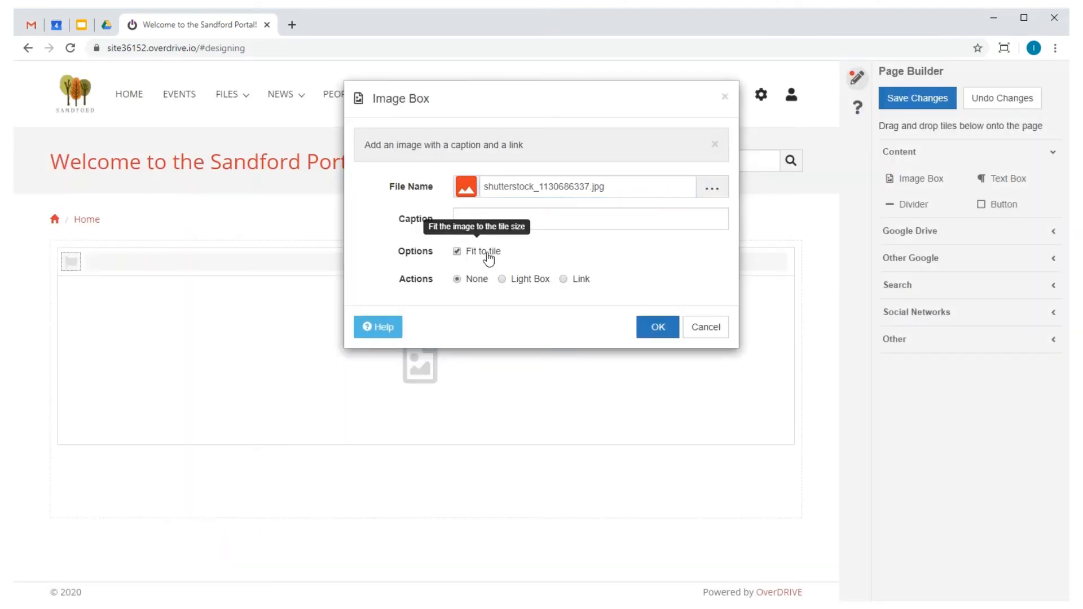
left_click(656, 328)
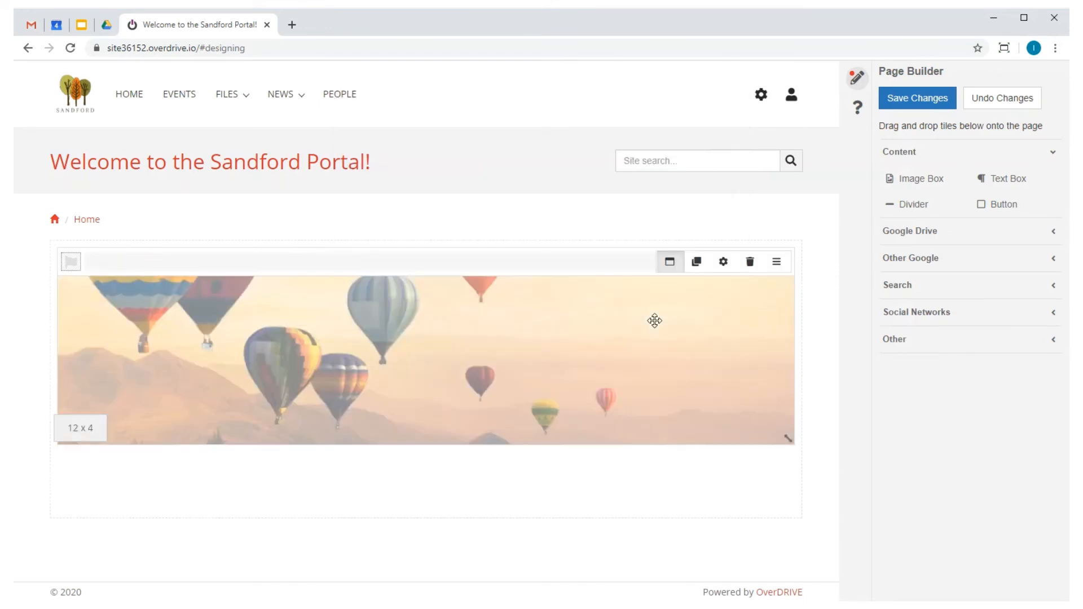
Add a Google Calendar tile below the balloon image and embed the Marketing Calendar in it.
left_click(929, 231)
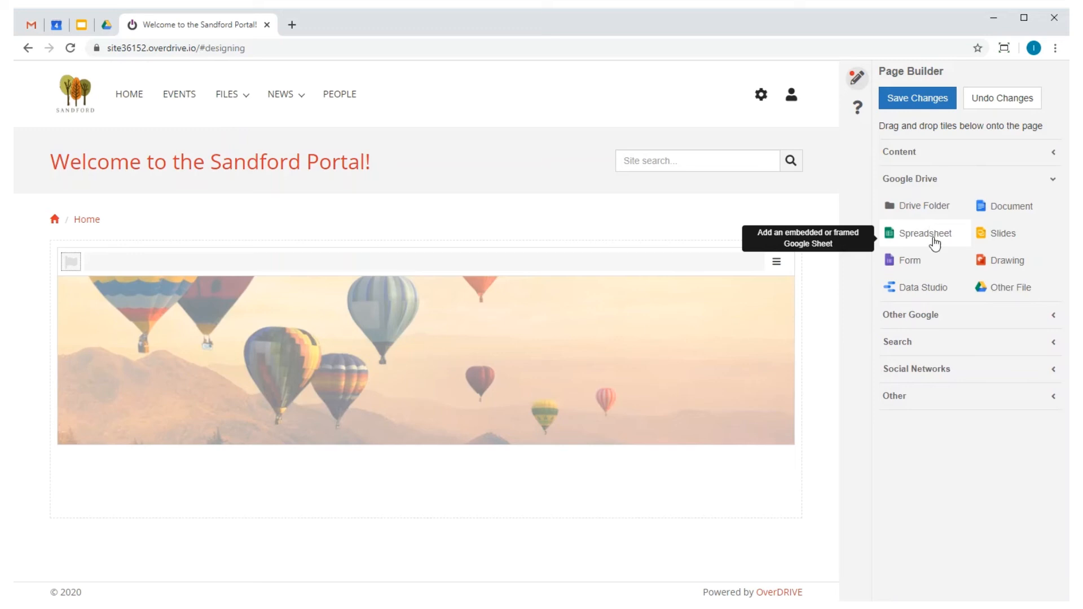
left_click(927, 320)
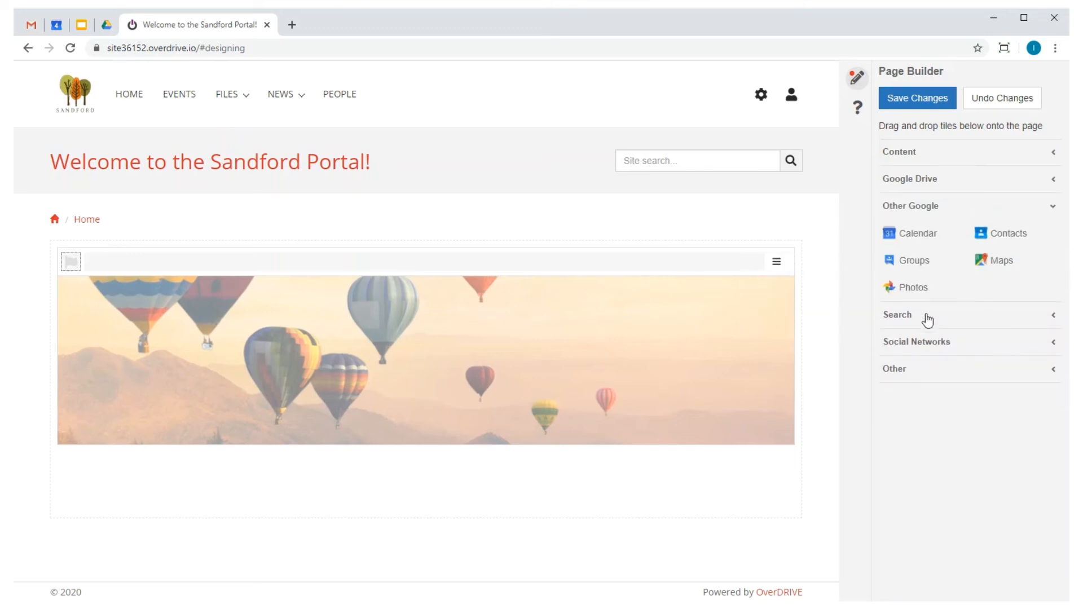
left_click(902, 234)
left_click(343, 420)
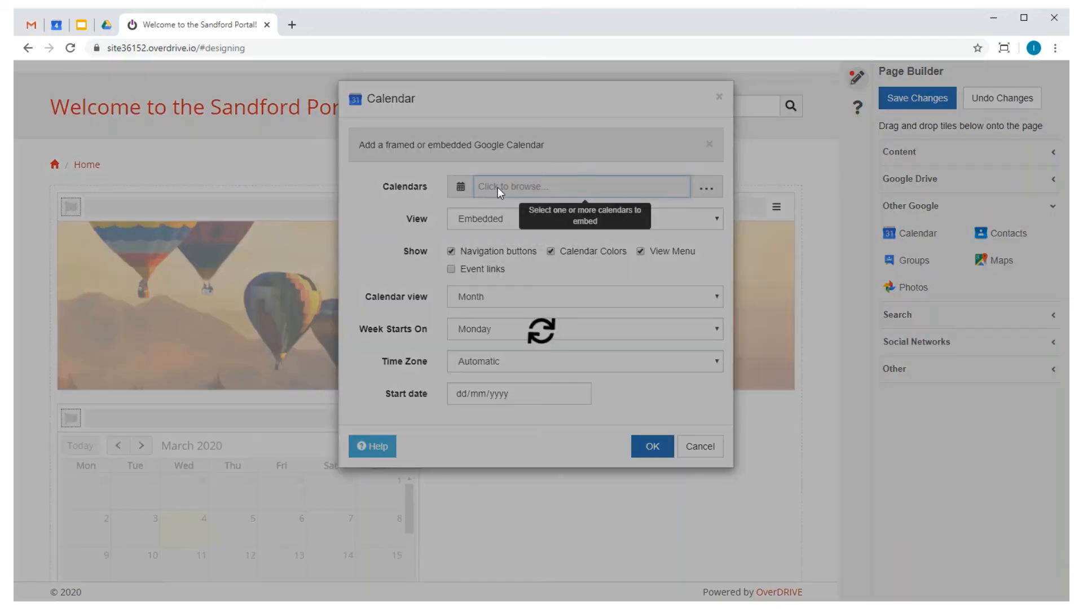
left_click(497, 187)
left_click(450, 205)
left_click(655, 269)
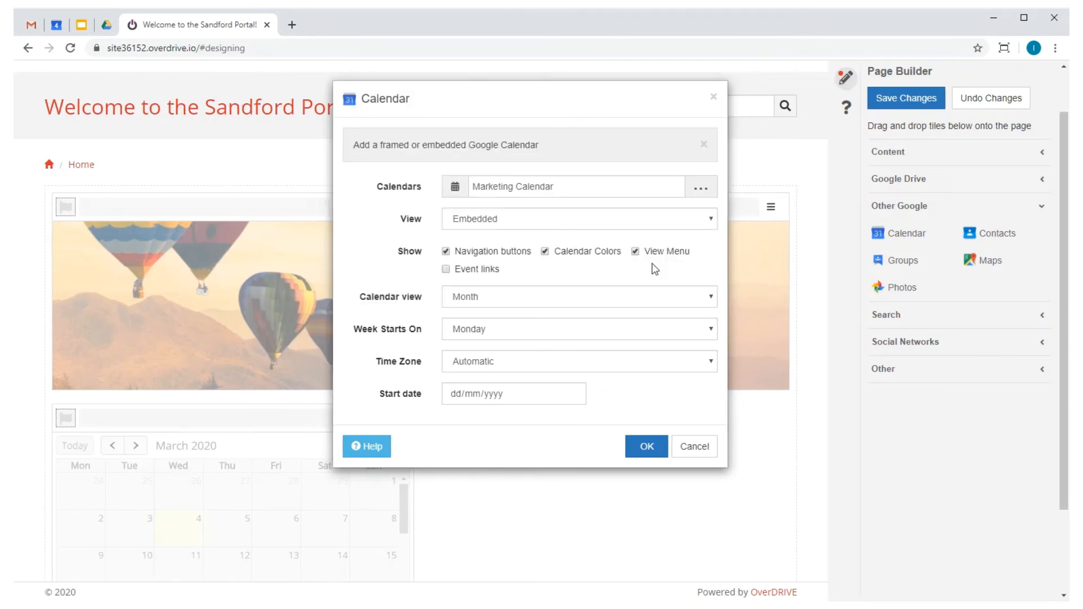
left_click(646, 446)
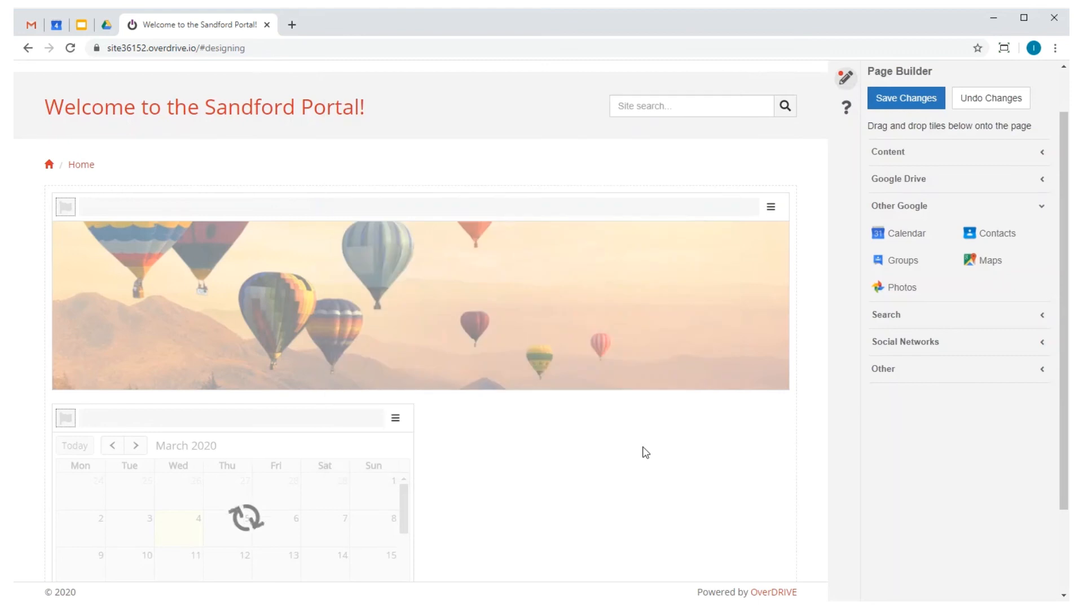
Add a Google Maps tile beside the calendar and a Twitter tile below the calendar.
left_click(971, 263)
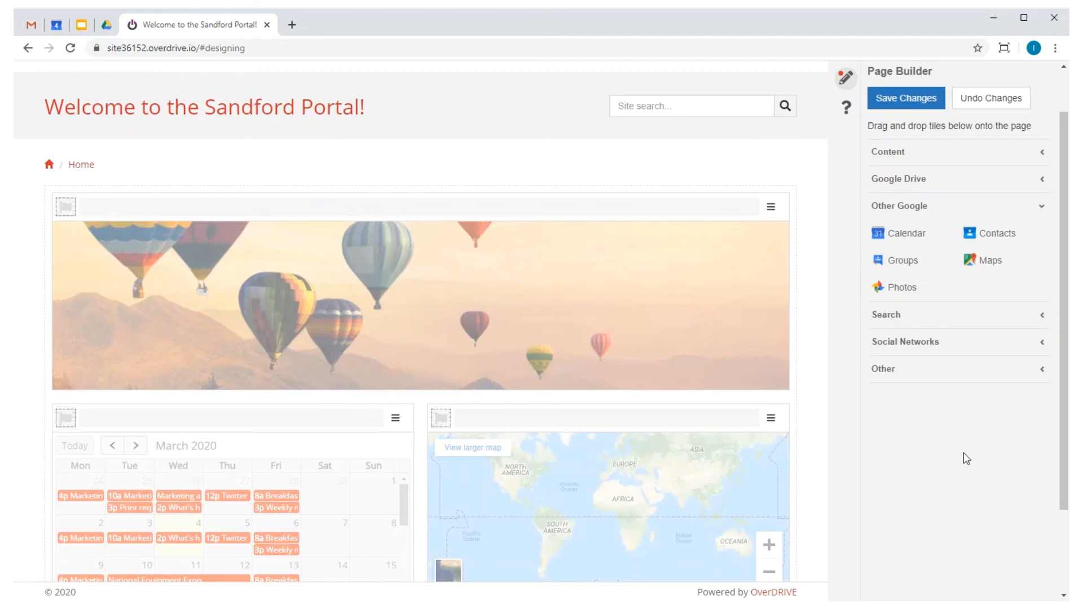
scroll(812, 567, "down", 2)
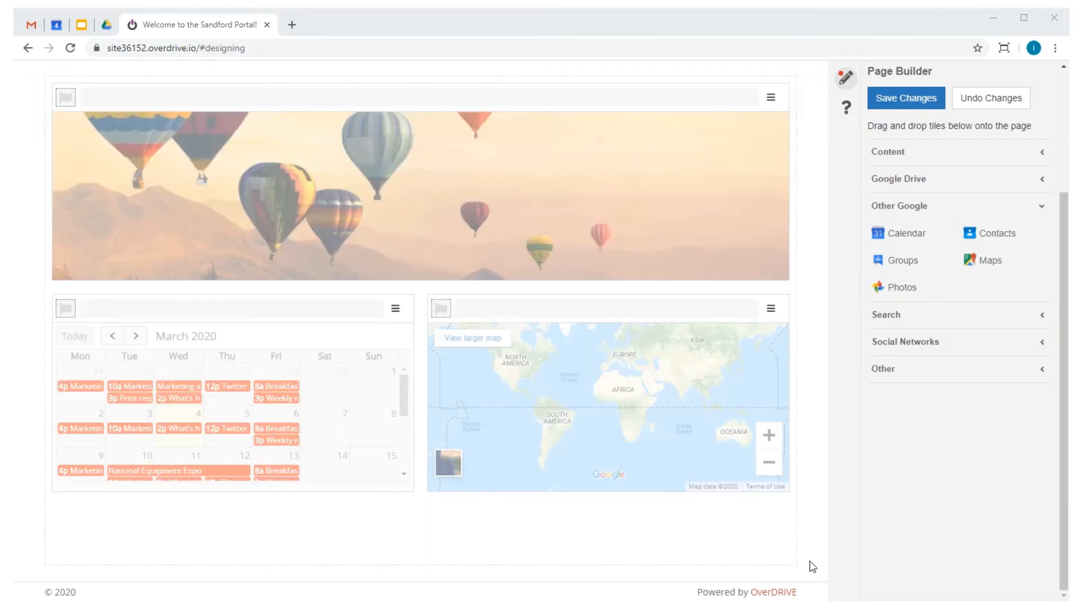
left_click(947, 341)
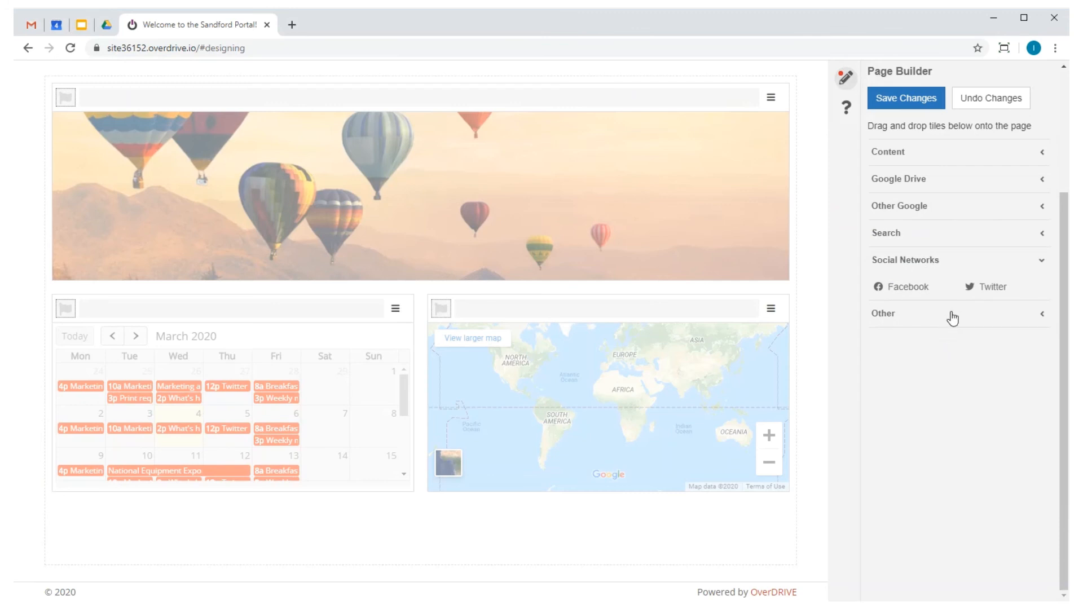
left_click(992, 287)
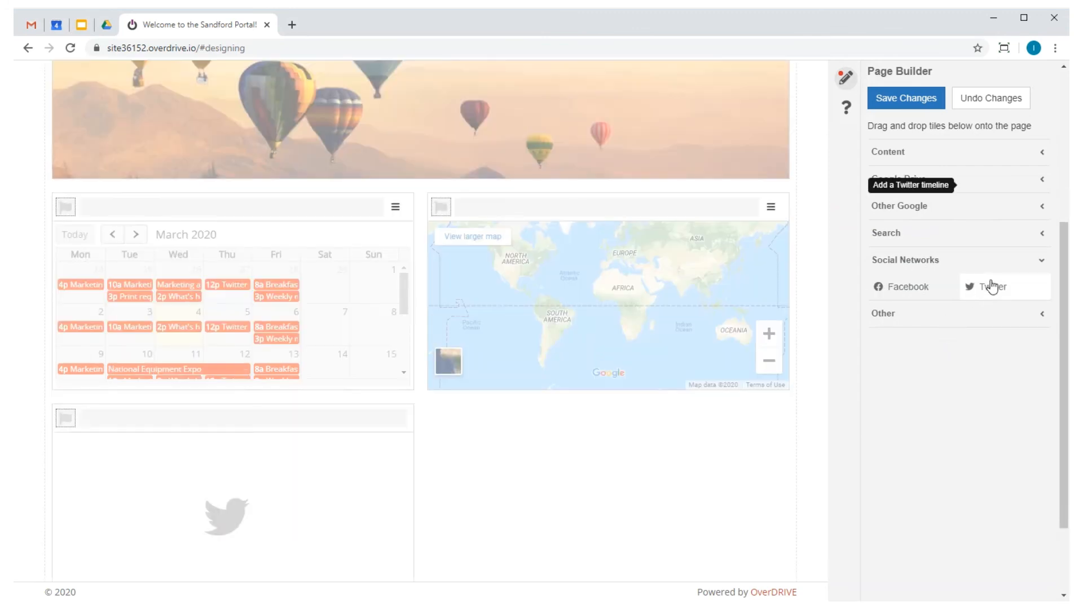
Configure the Twitter tile to show the timeline of the profile overdriveio.
left_click(369, 418)
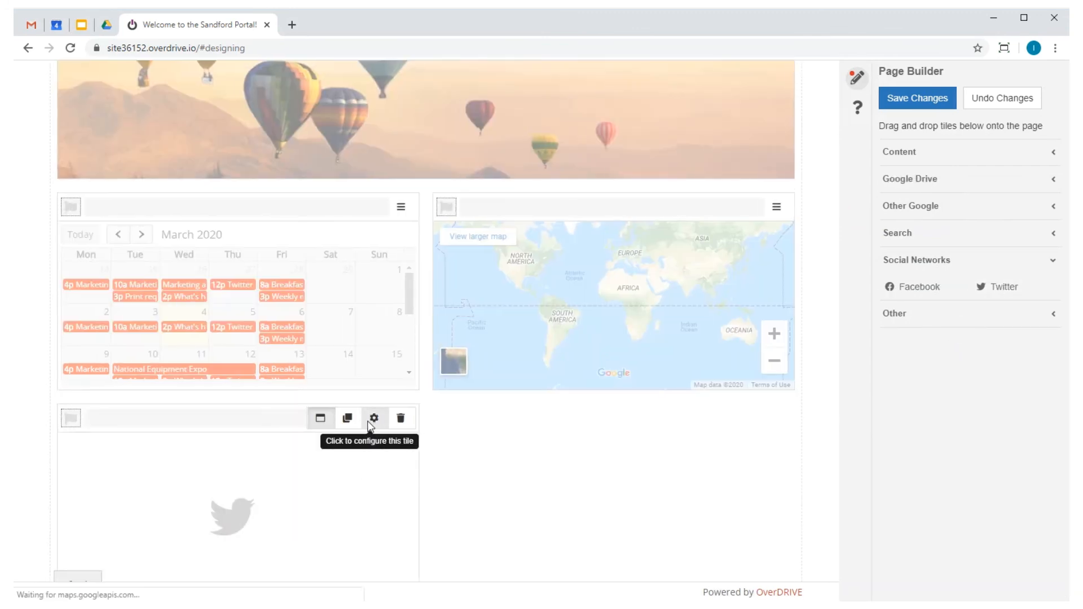
left_click(469, 187)
type("overdriveio")
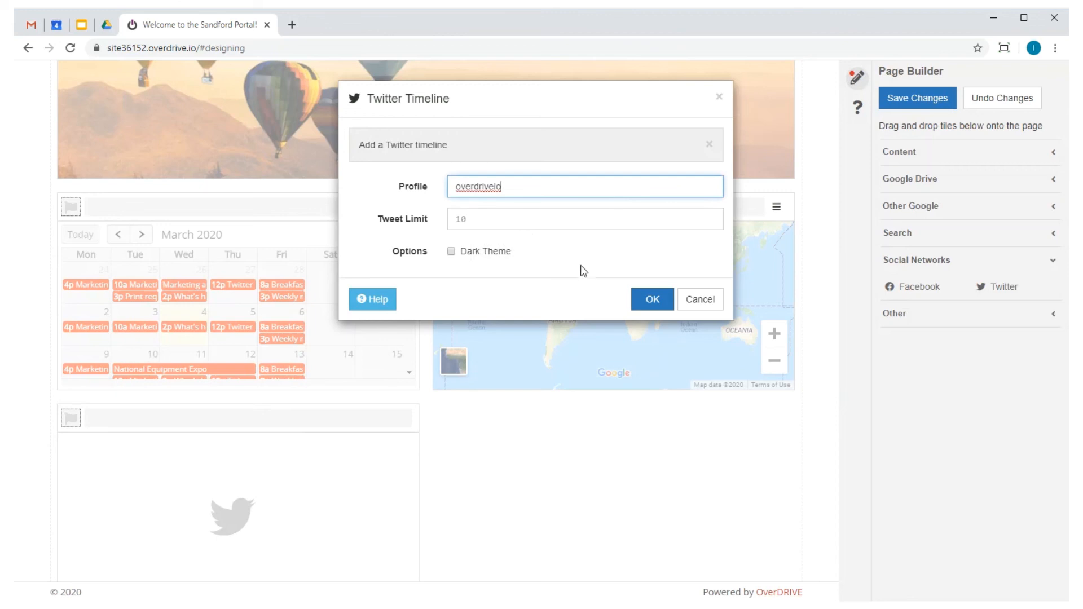
left_click(652, 304)
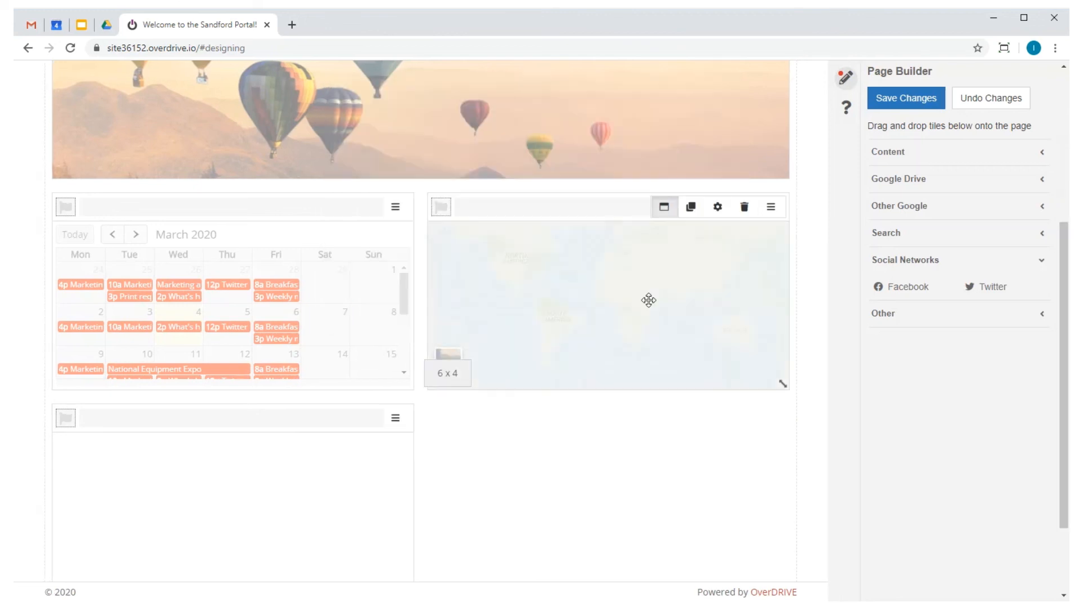
Add a Discussion tile beside the Twitter timeline and save the home page changes.
left_click(928, 314)
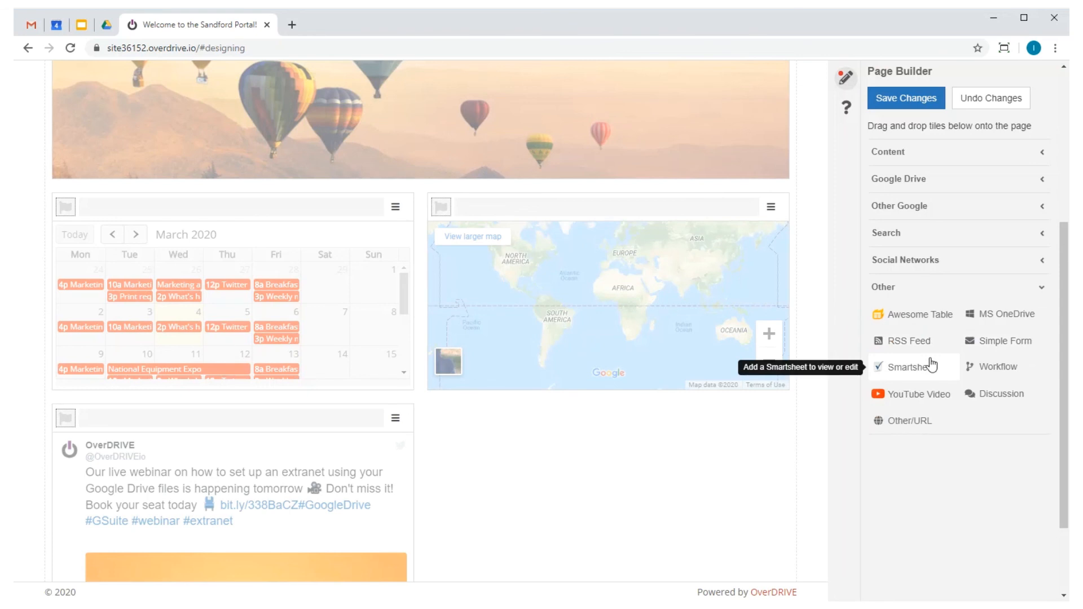
left_click(994, 390)
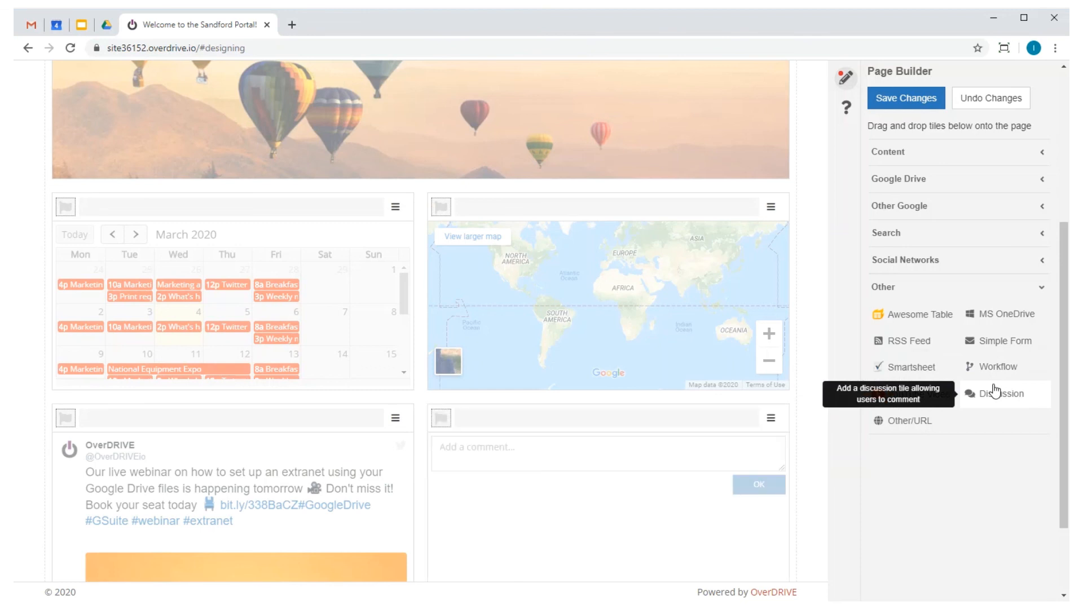
left_click(902, 94)
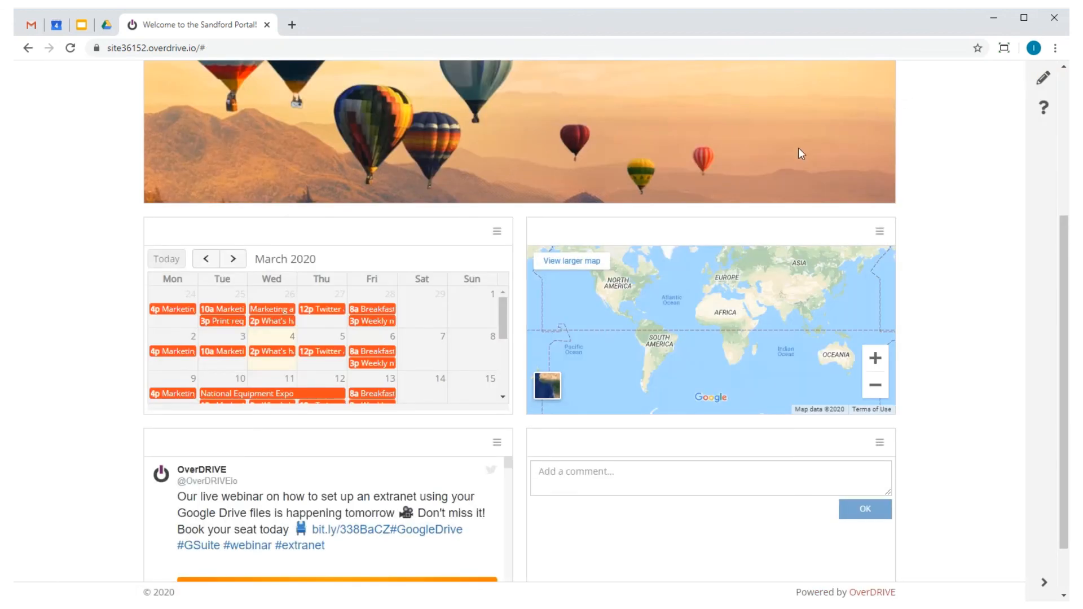
Sign out of the Sandford portal to reach its sign-in page.
scroll(801, 152, "up", 5)
left_click(884, 95)
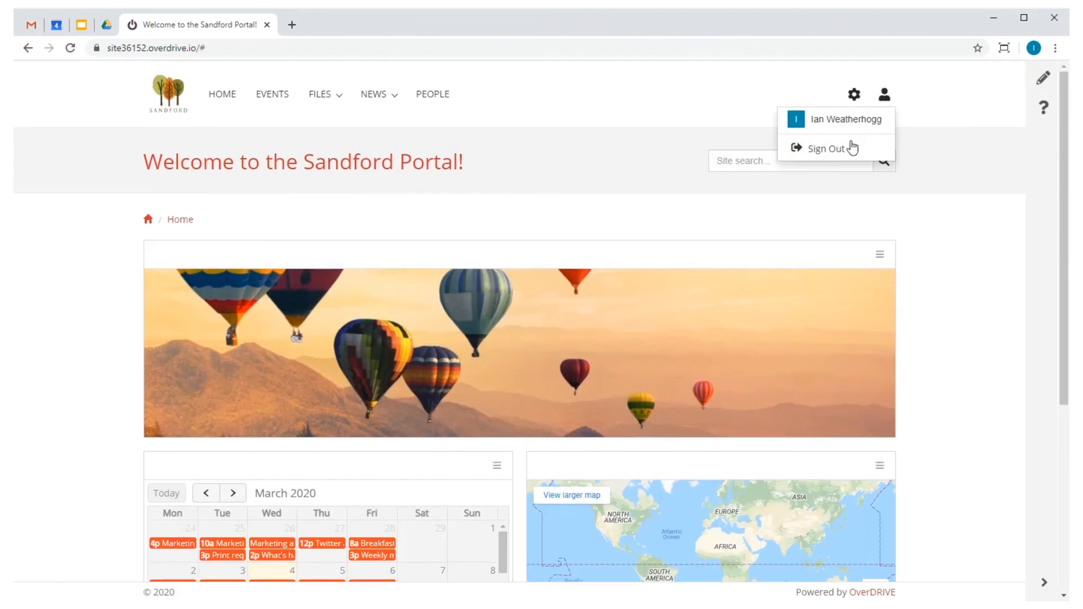
left_click(849, 150)
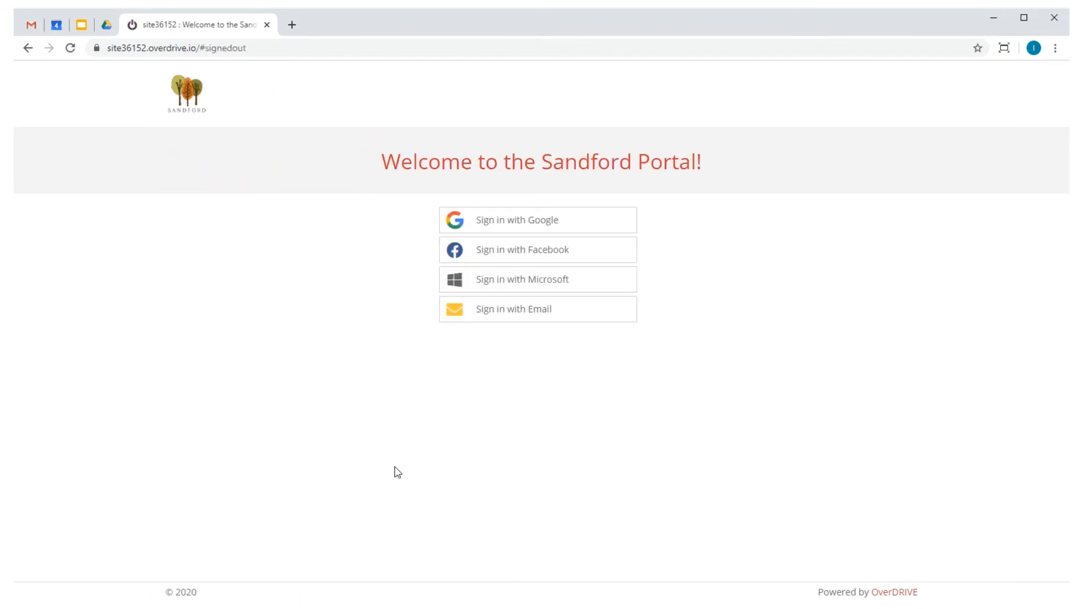
Open the email sign-in form, sign in to the portal with Google instead, and look over the home page.
left_click(489, 313)
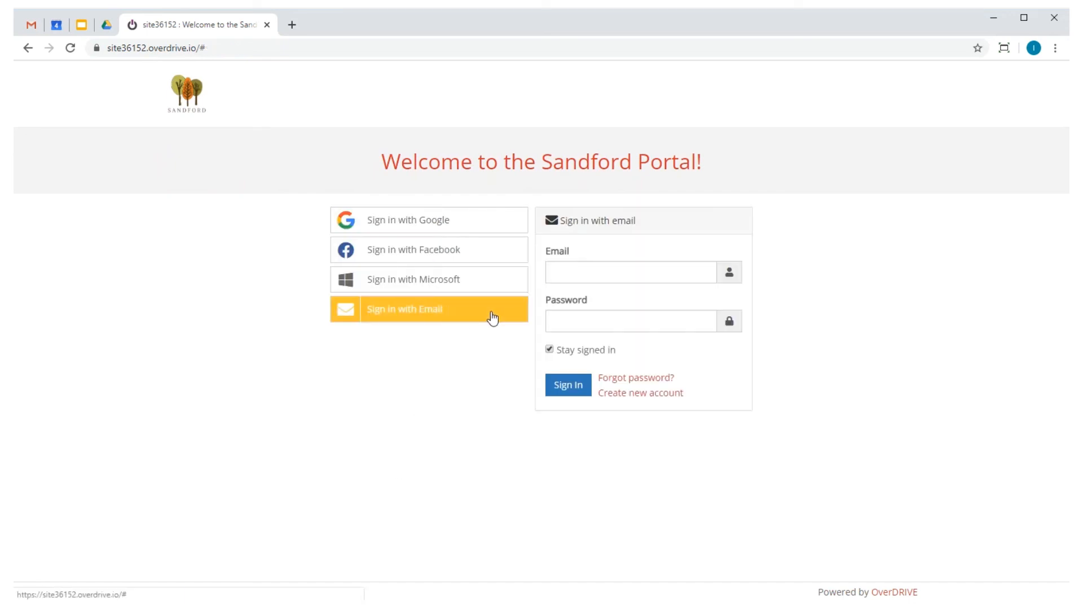
left_click(418, 226)
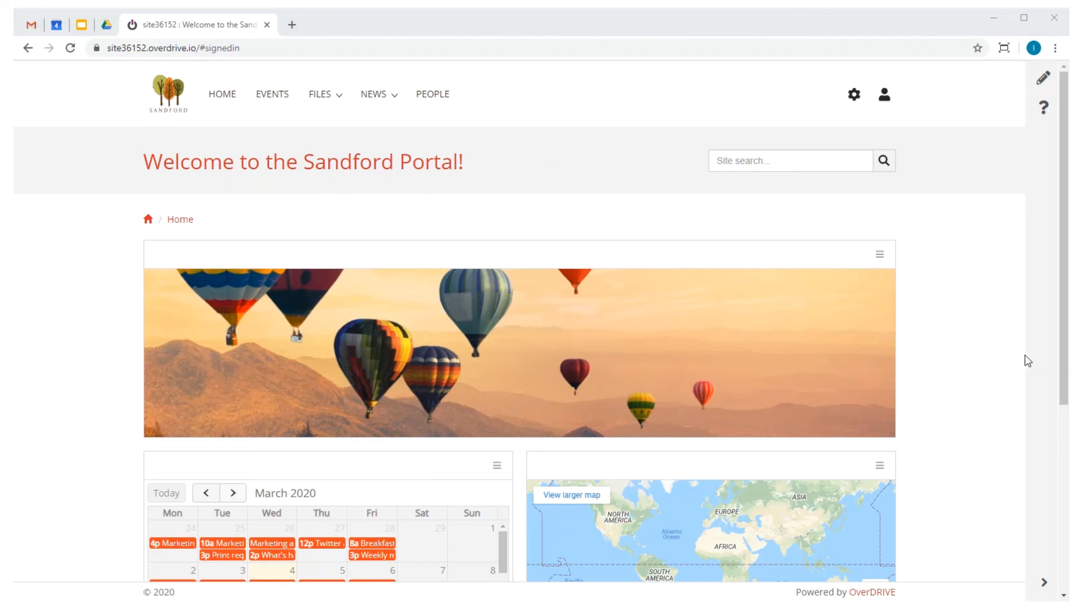
scroll(1064, 388, "down", 2)
left_click_drag(1064, 388, 1019, 313)
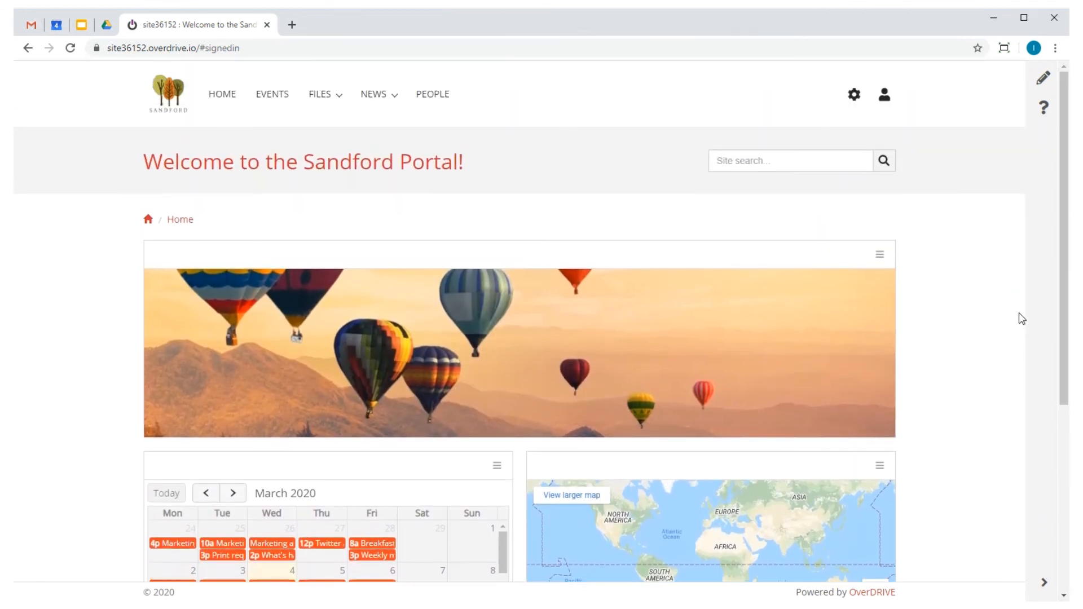